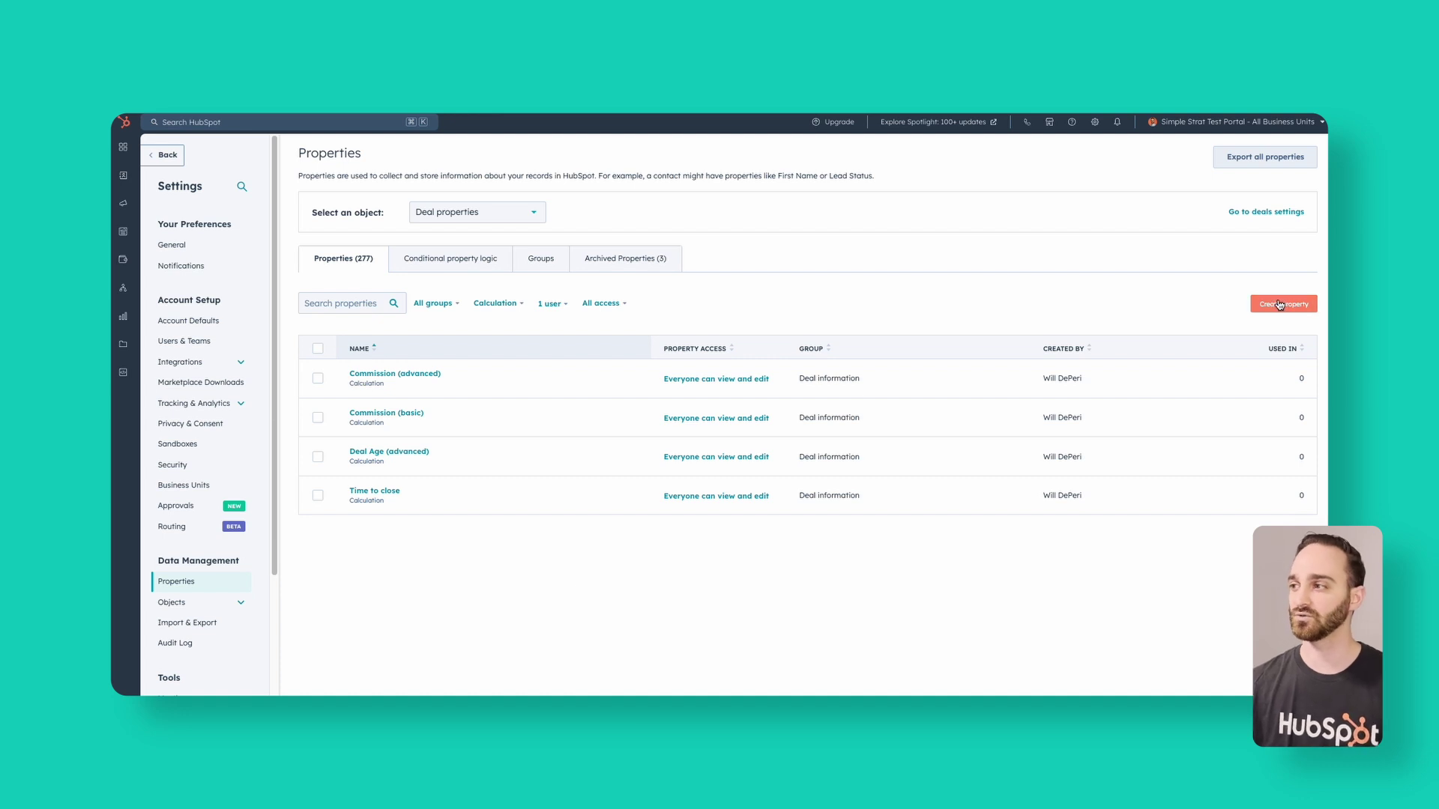
Step: Create a new deal property labelled 'Test property' in the Deal information group
left_click(1279, 305)
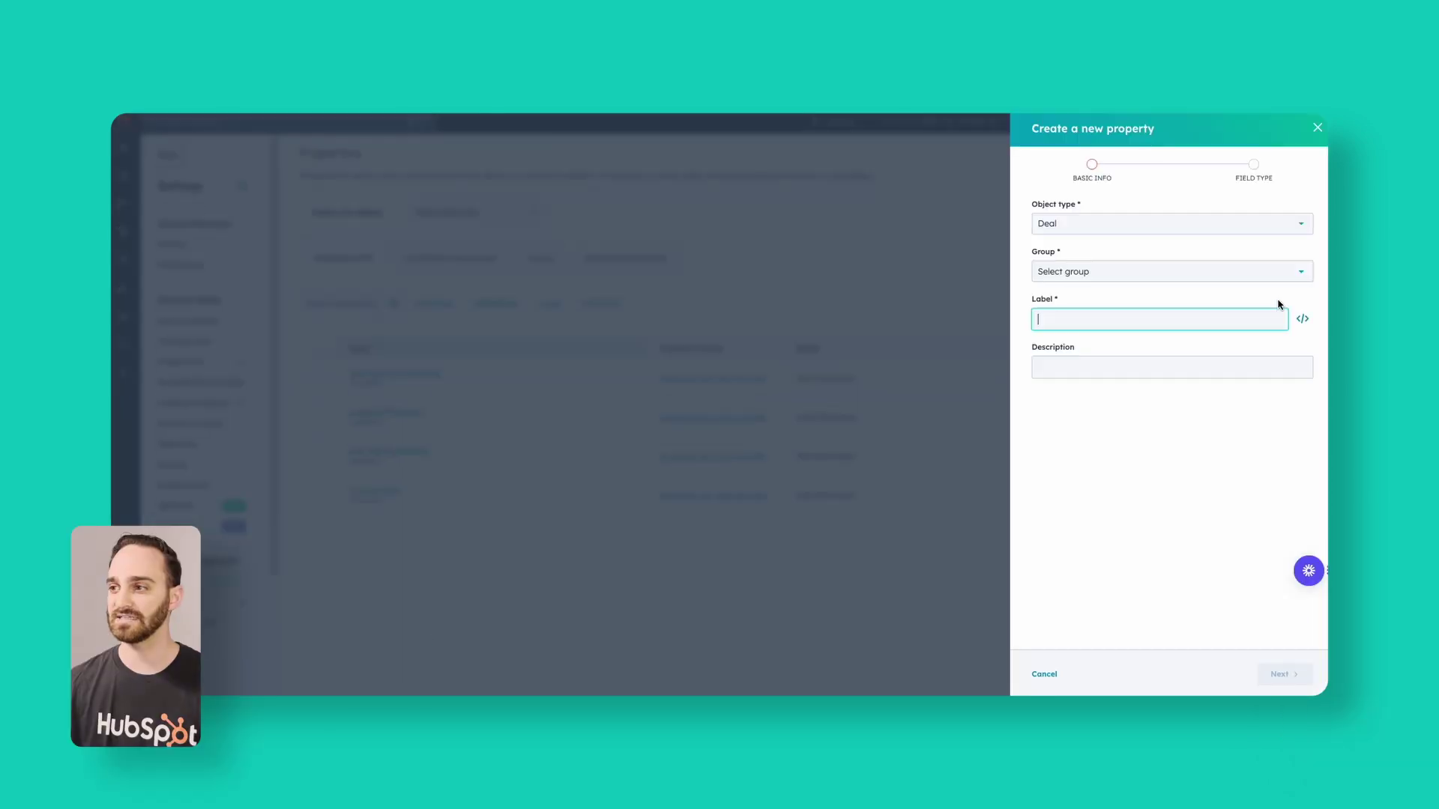
left_click(1115, 273)
left_click(1091, 344)
left_click(1086, 324)
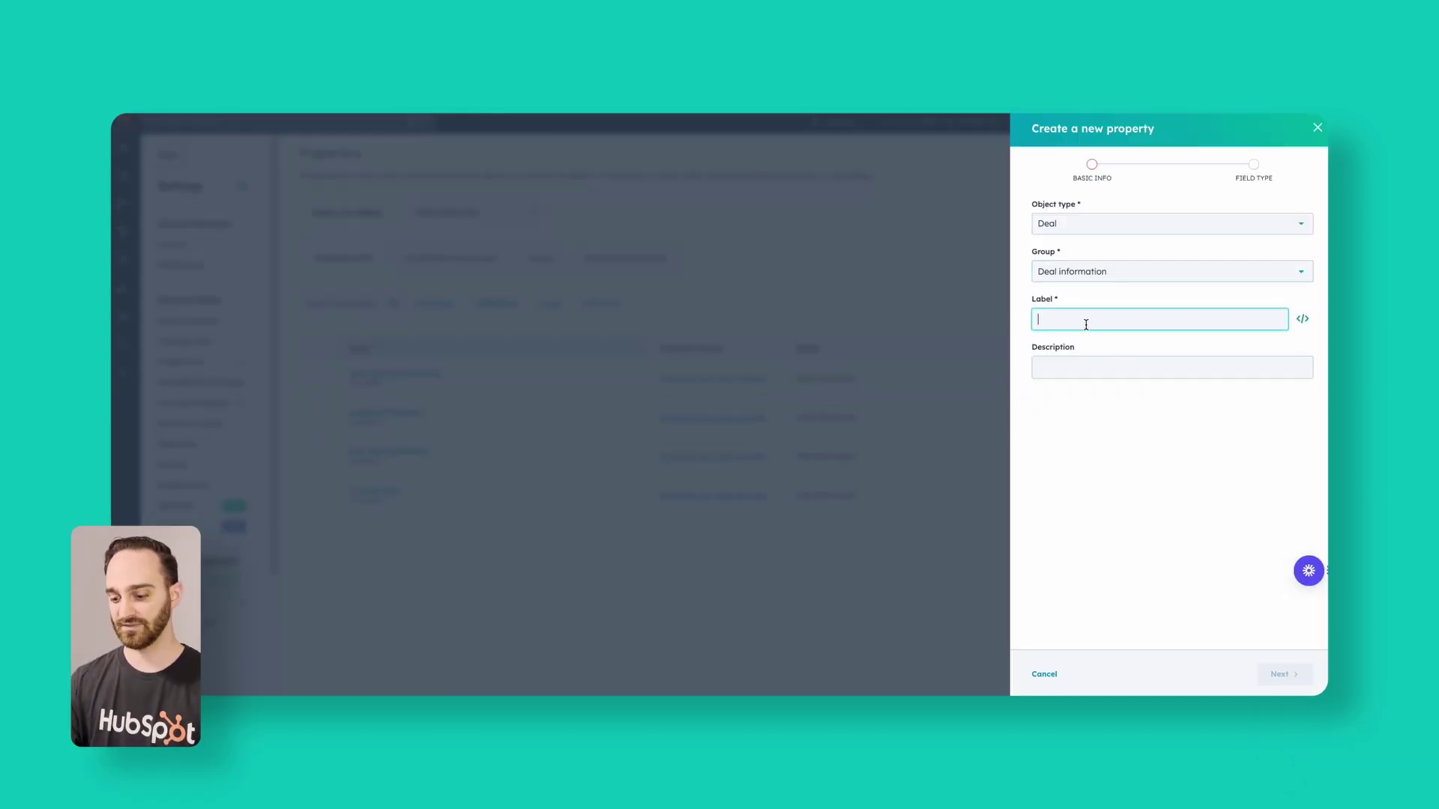
type("Test property")
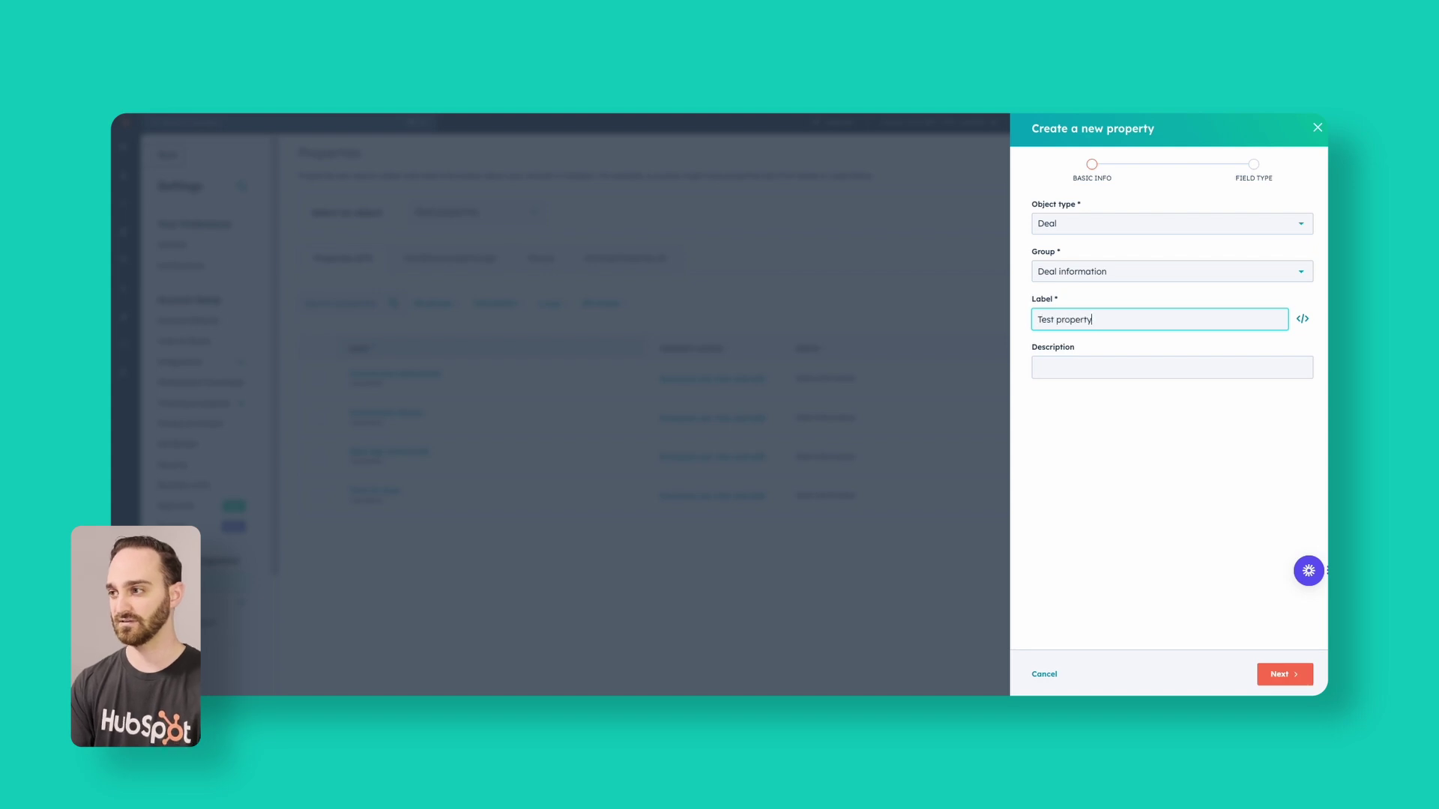
Step: Set the Test property field type to Calculation
left_click(1298, 681)
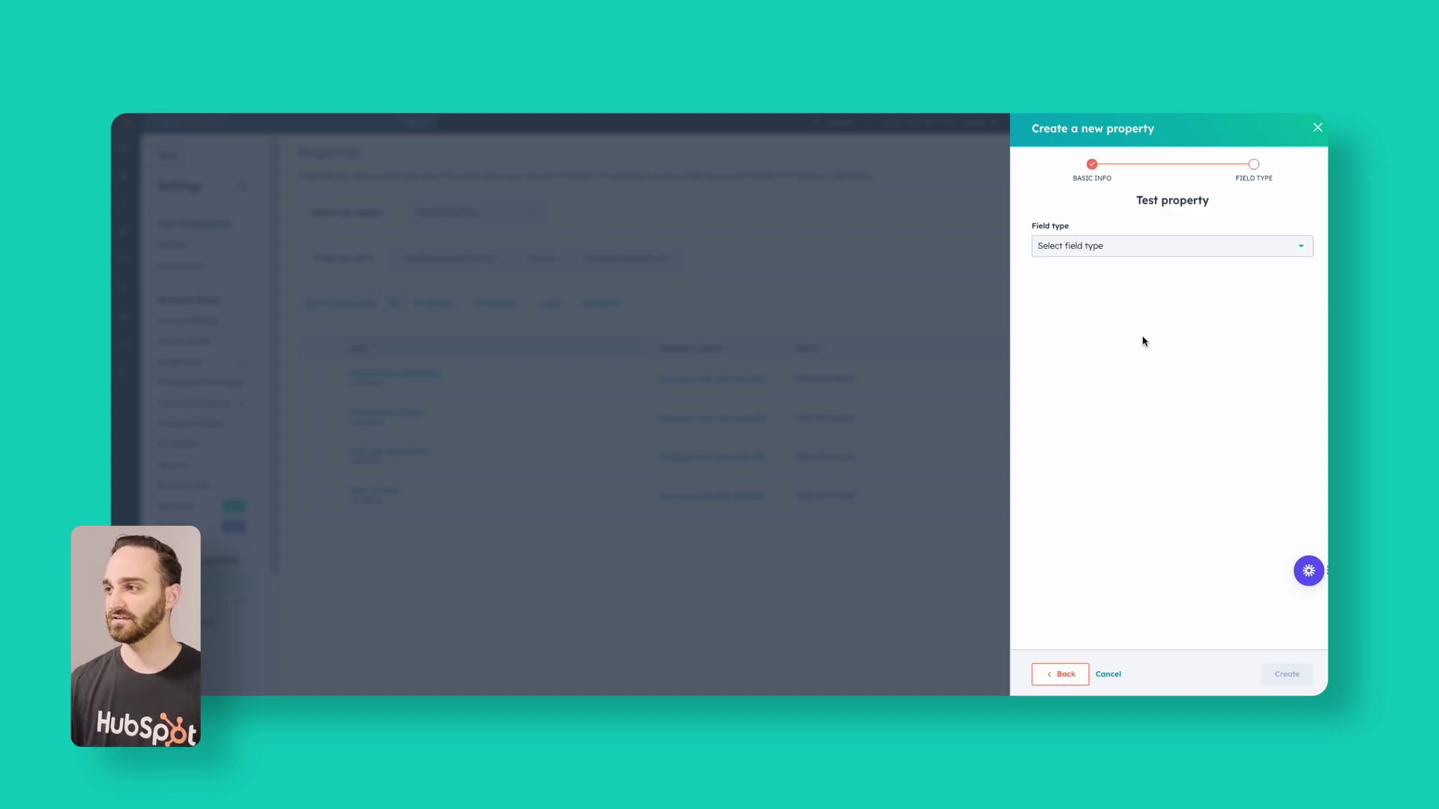
left_click(1126, 250)
scroll(1144, 389, "down", 3)
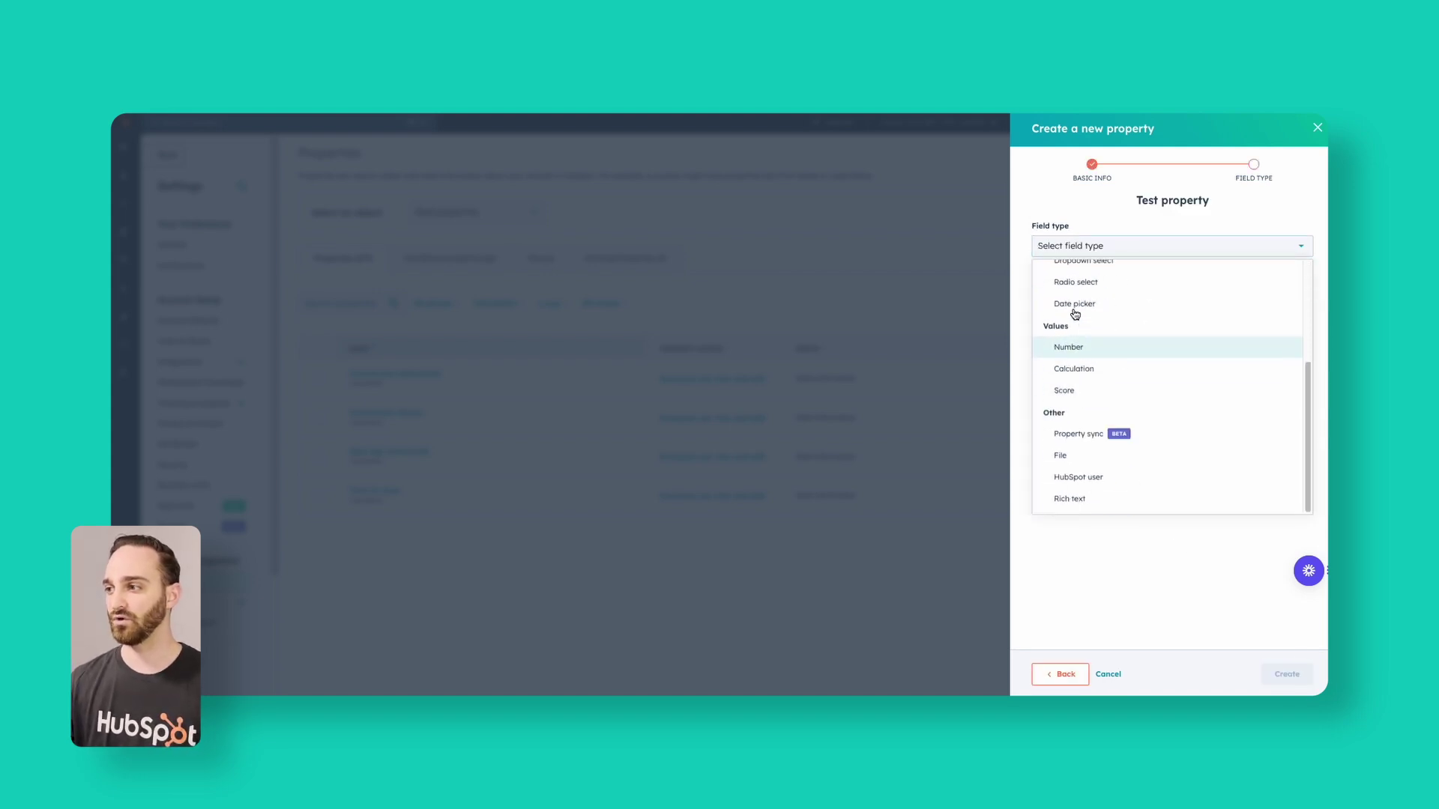
left_click(1082, 367)
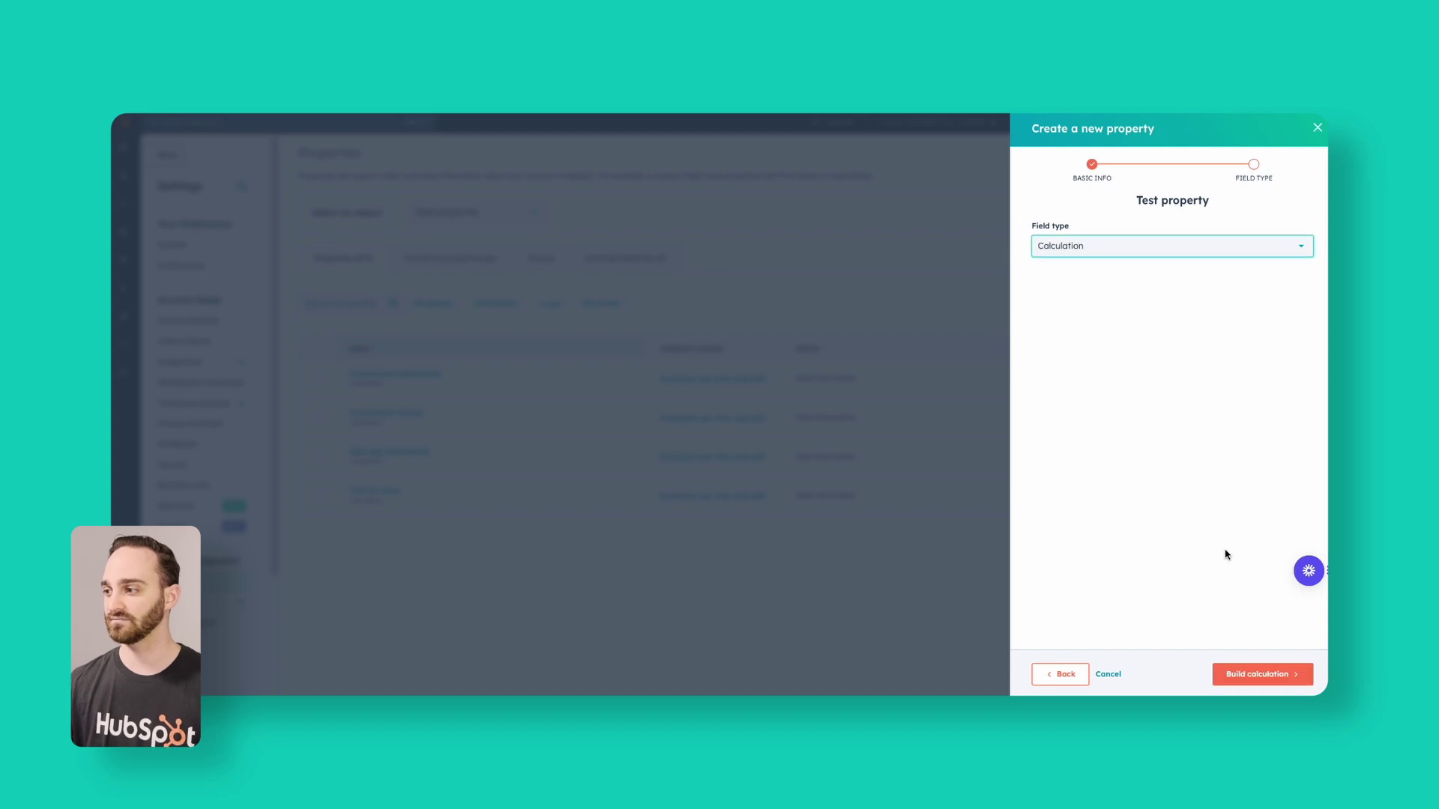
Step: In the calculation builder, keep Number output type with Formatted number format
left_click(1283, 676)
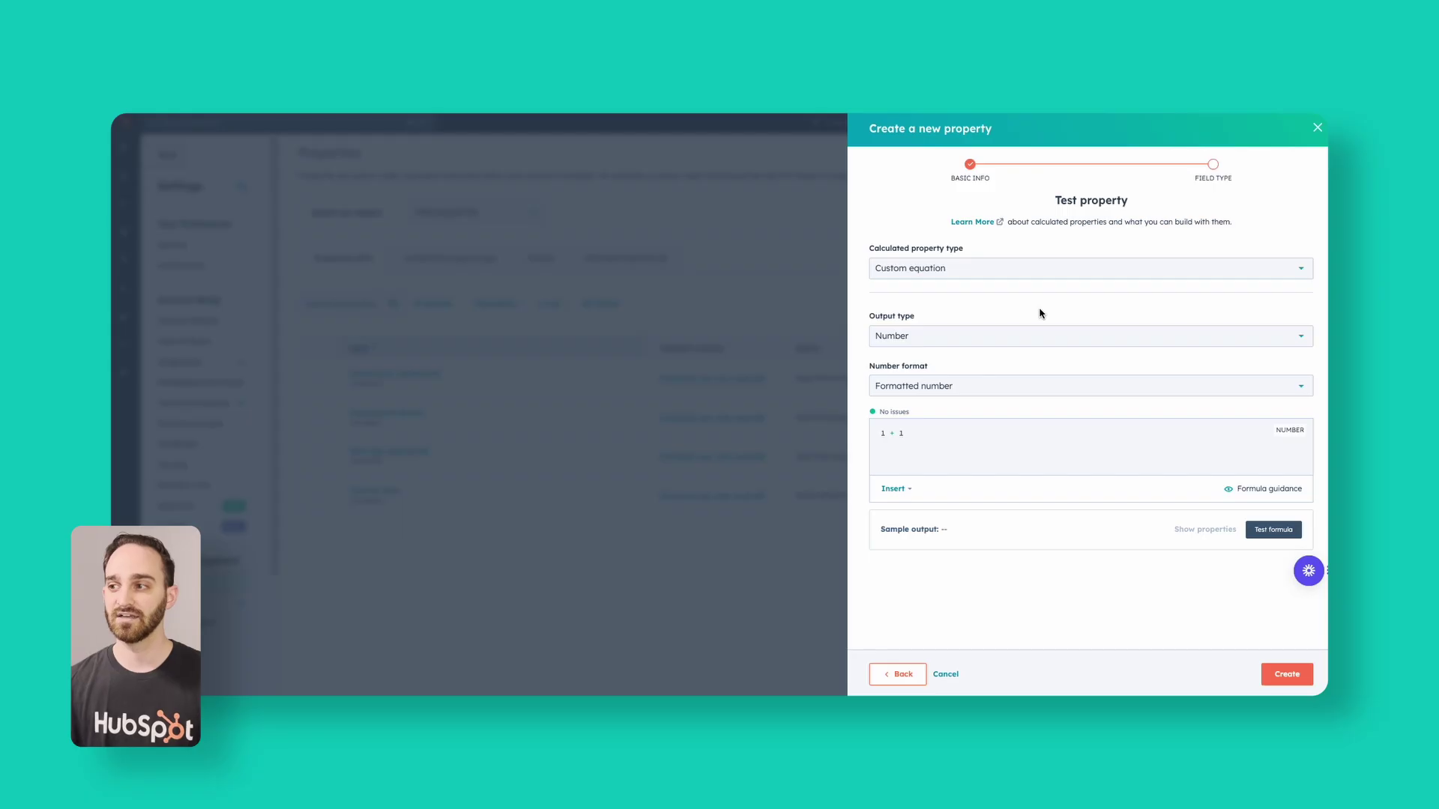
left_click(953, 341)
left_click(951, 386)
left_click(952, 386)
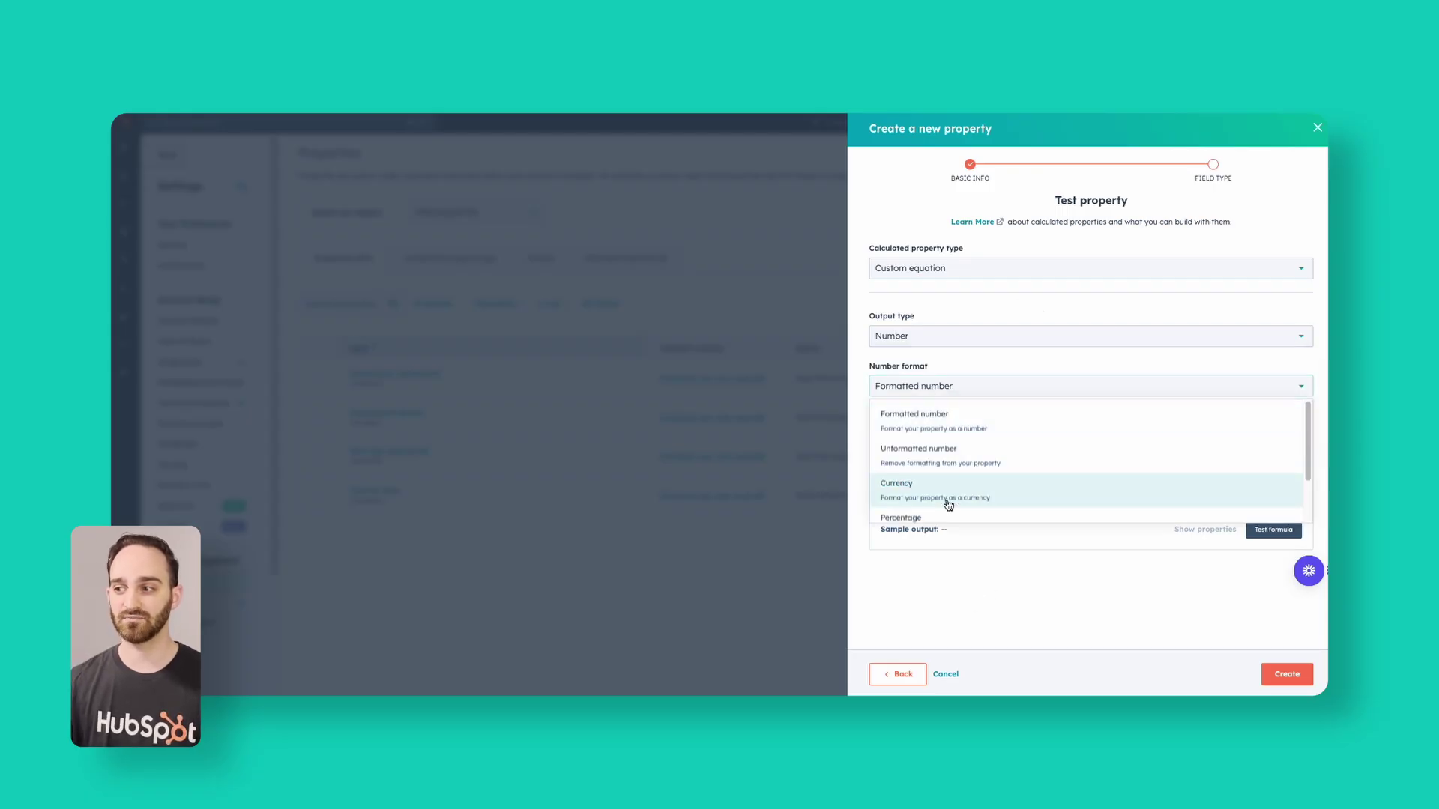
left_click(977, 633)
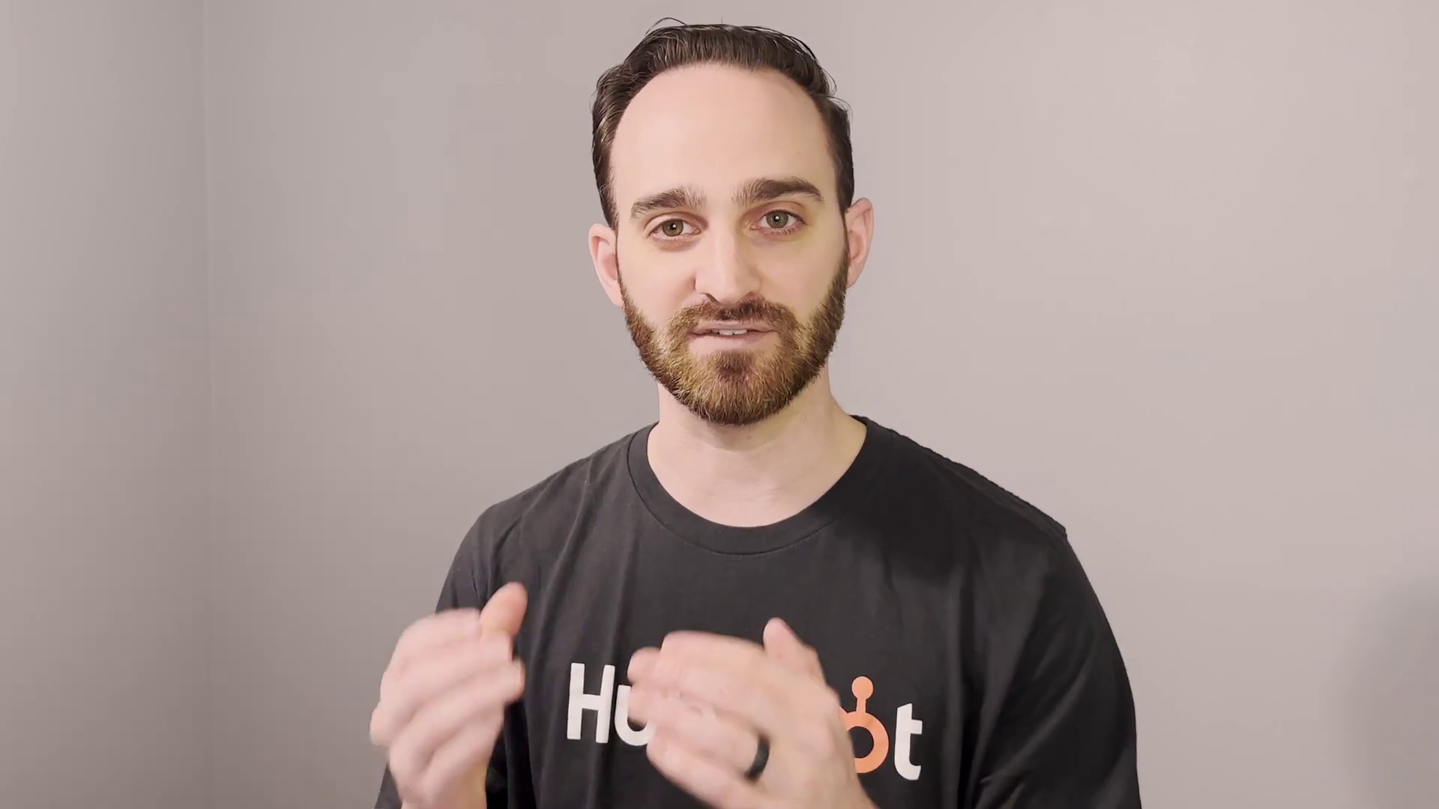
left_click(1001, 268)
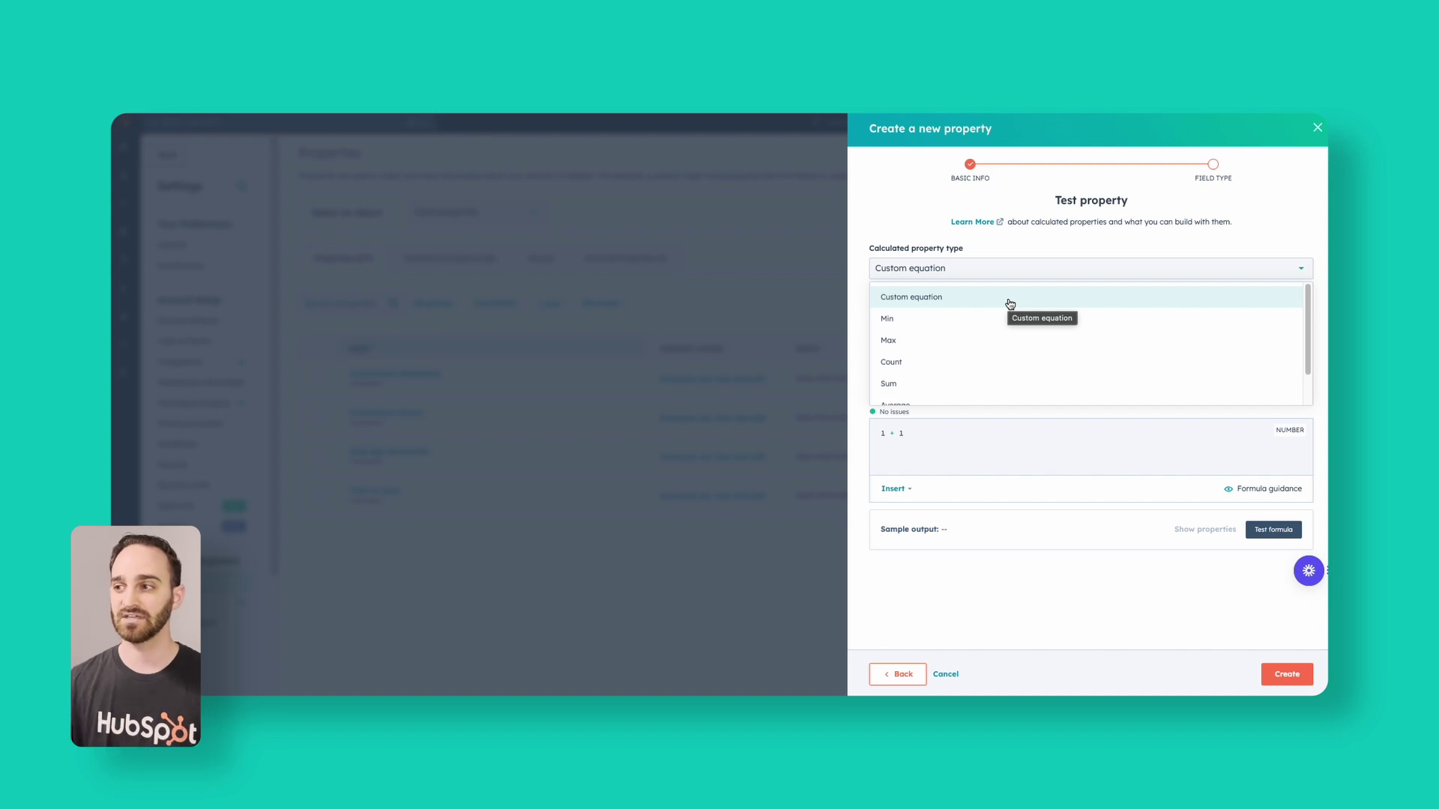
Step: Try Count as the calculated property type, then close the panel without saving
scroll(969, 375, "down", 1)
scroll(970, 382, "down", 1)
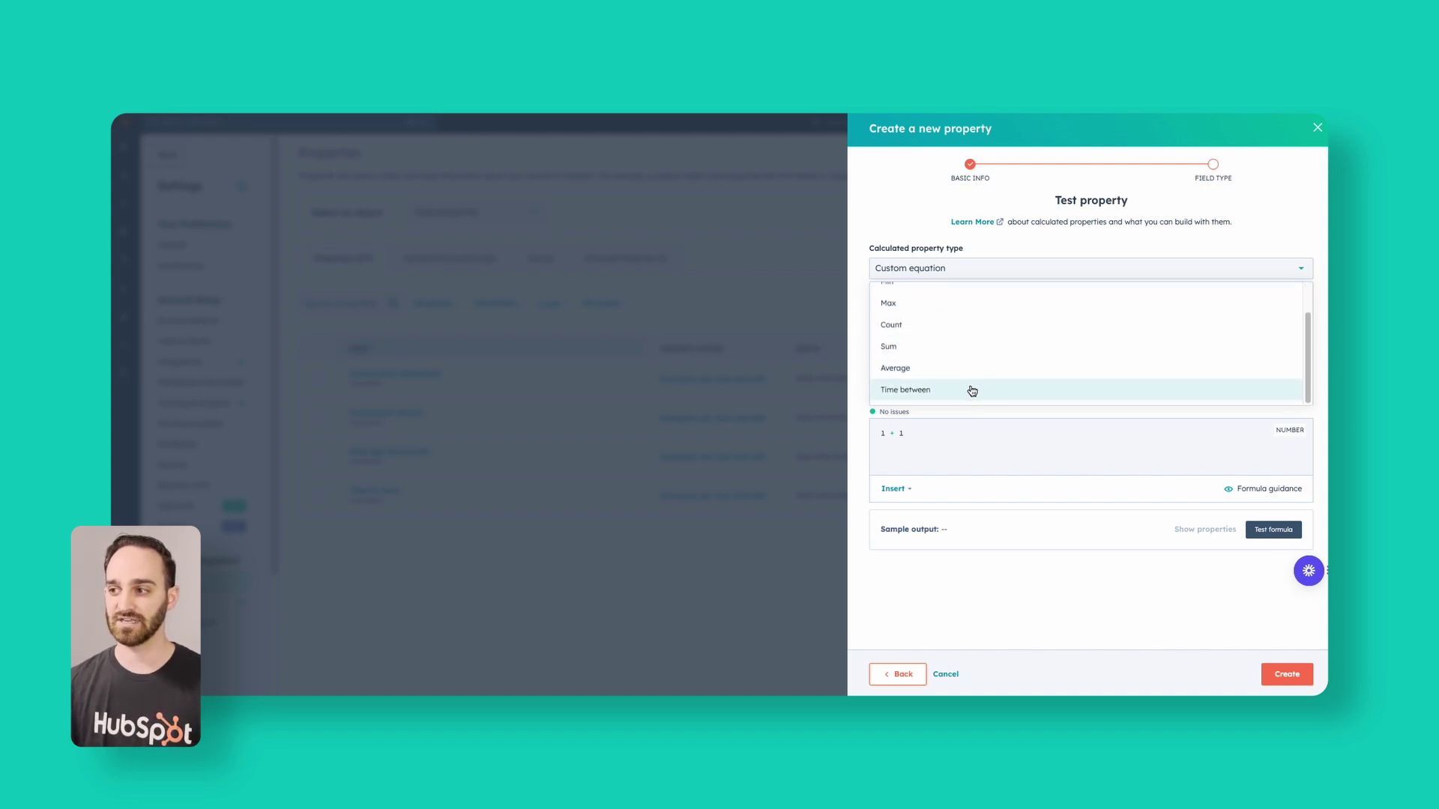
scroll(978, 386, "up", 1)
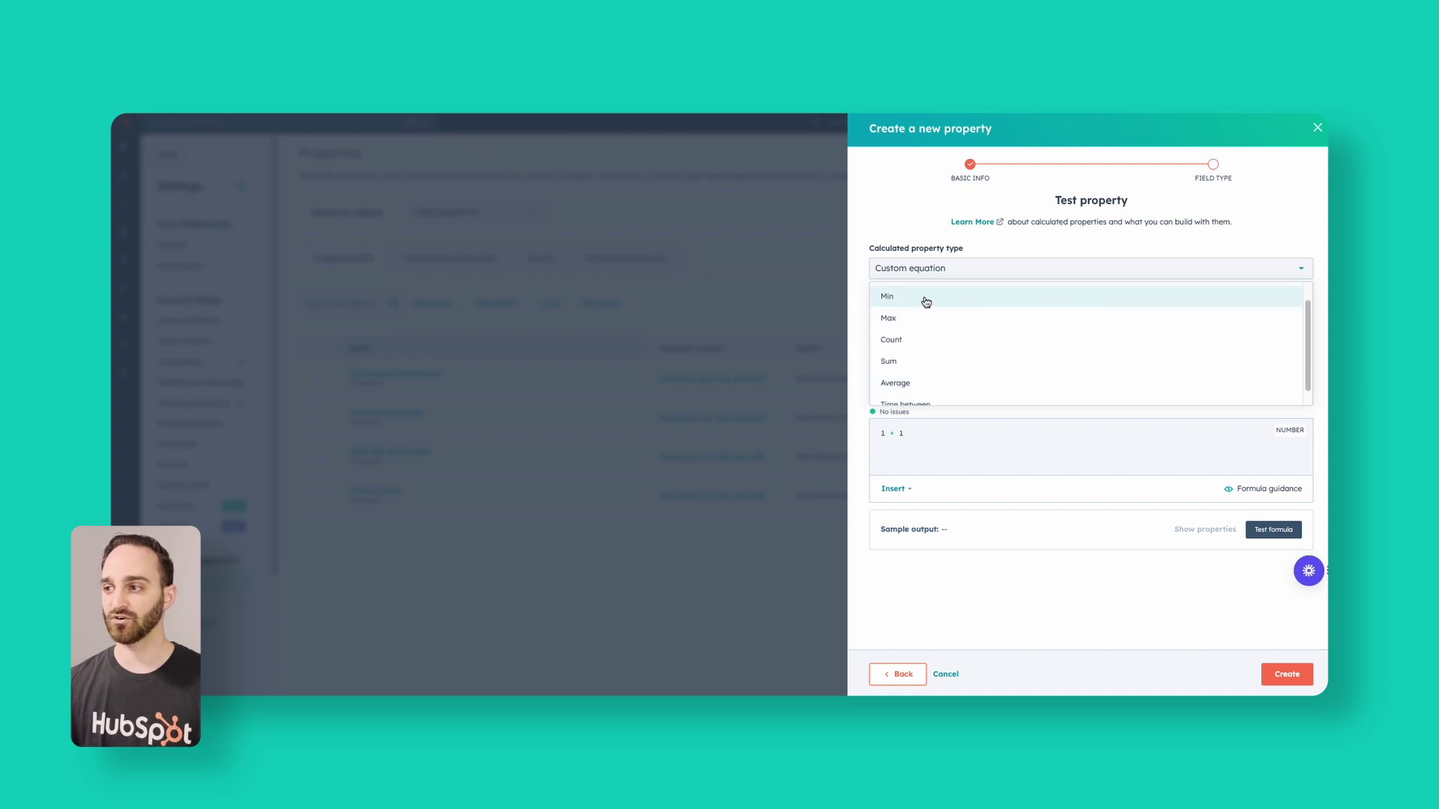
left_click(960, 340)
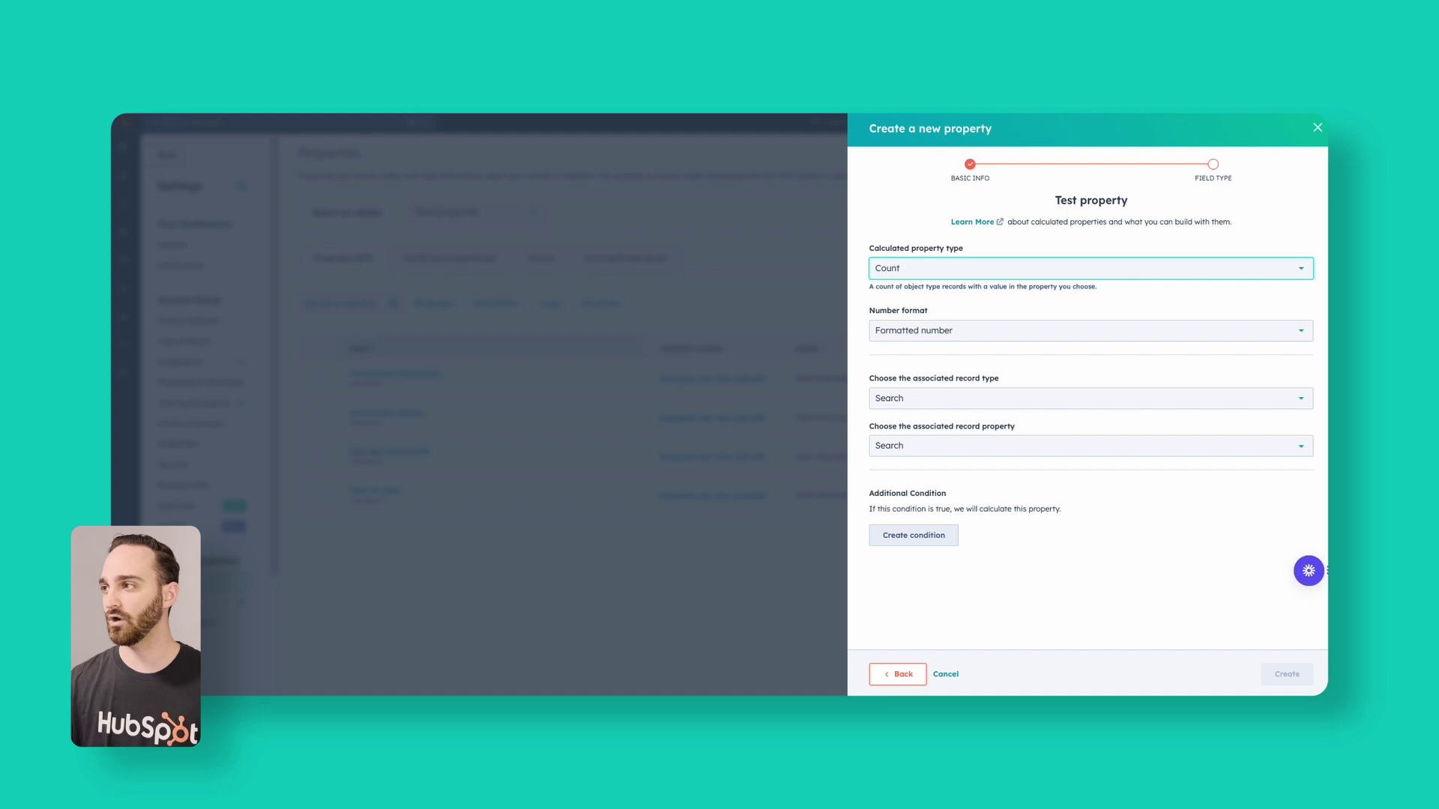
left_click(1315, 129)
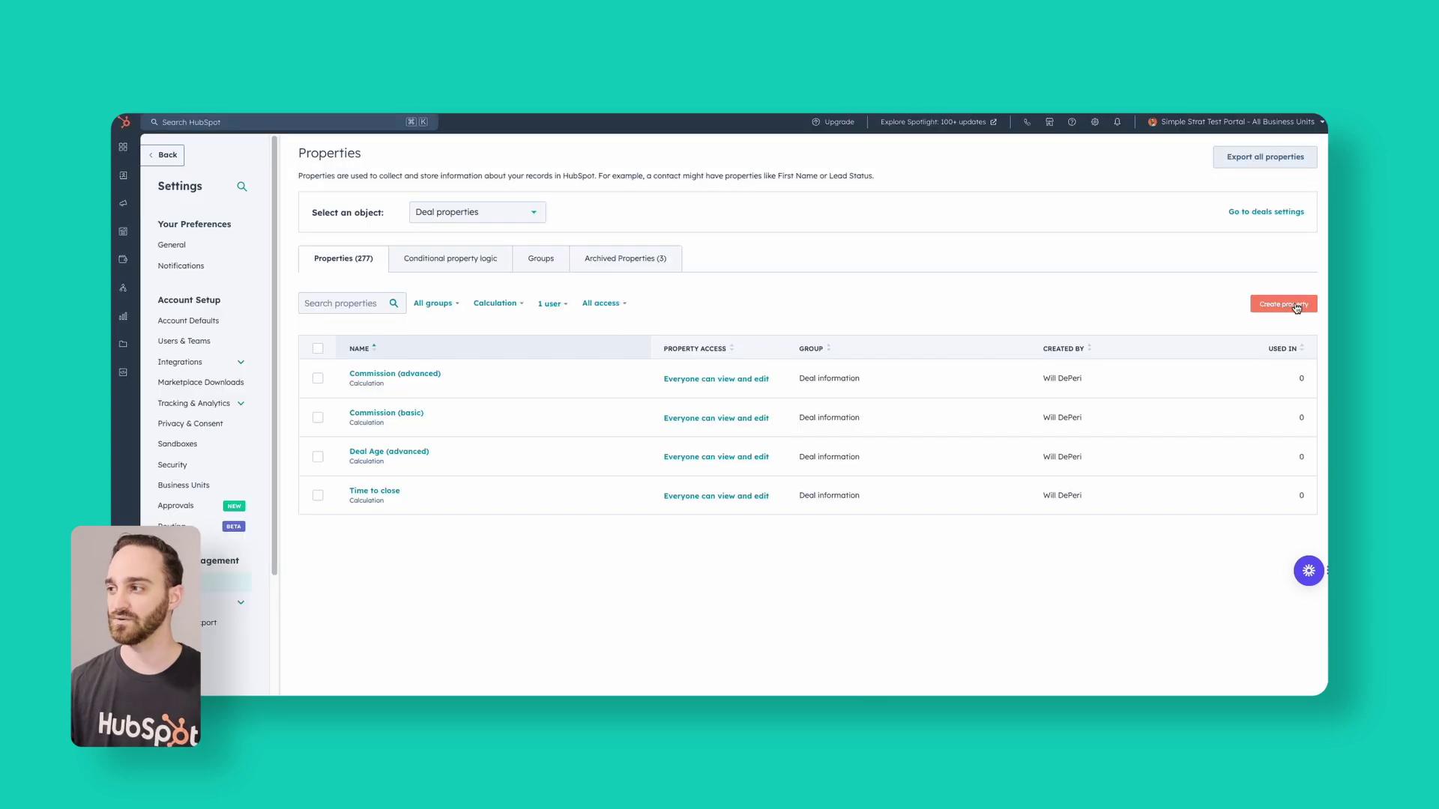
Step: Create a Contact property 'Number of associated tickets' in the Contact information group
left_click(1283, 304)
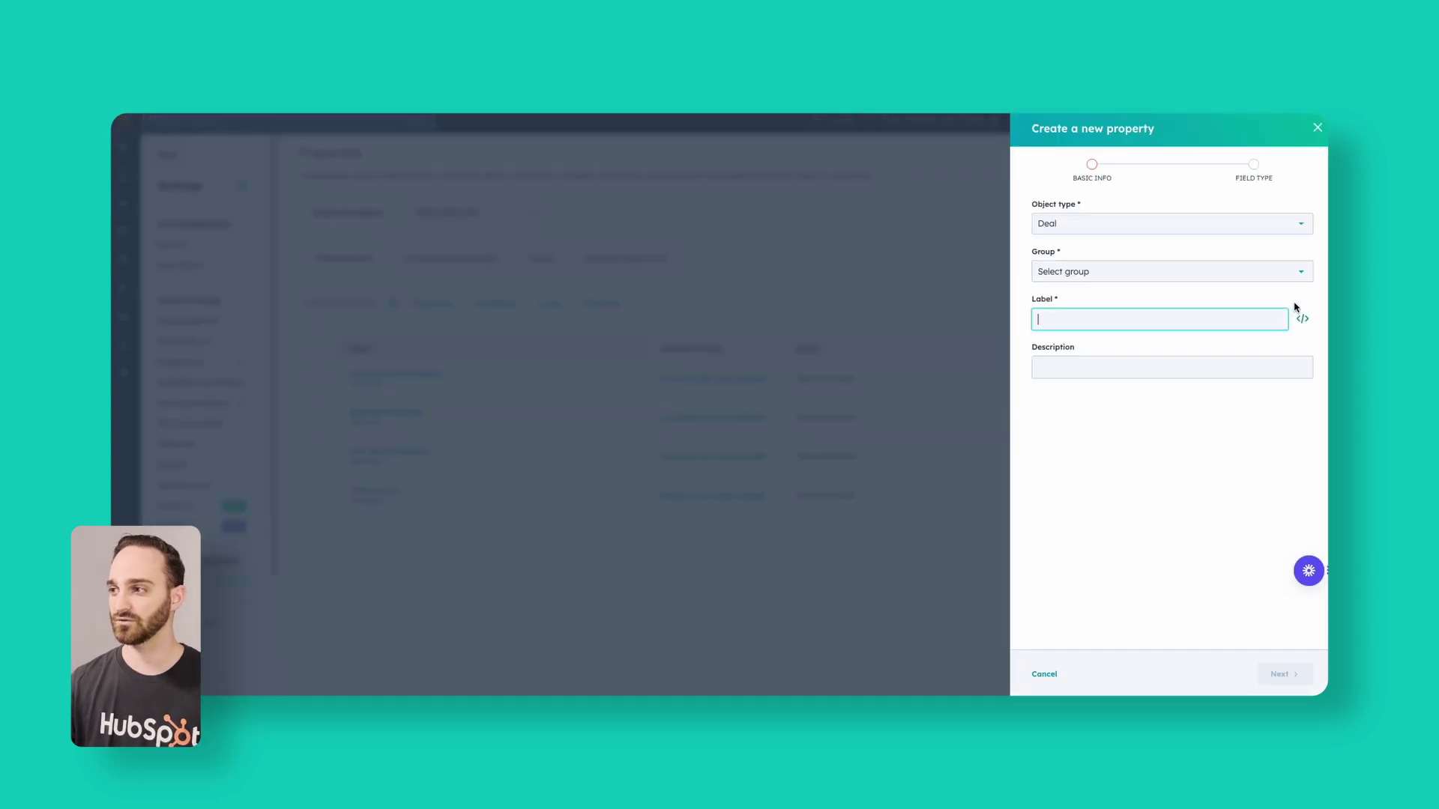
left_click(1104, 225)
left_click(1100, 281)
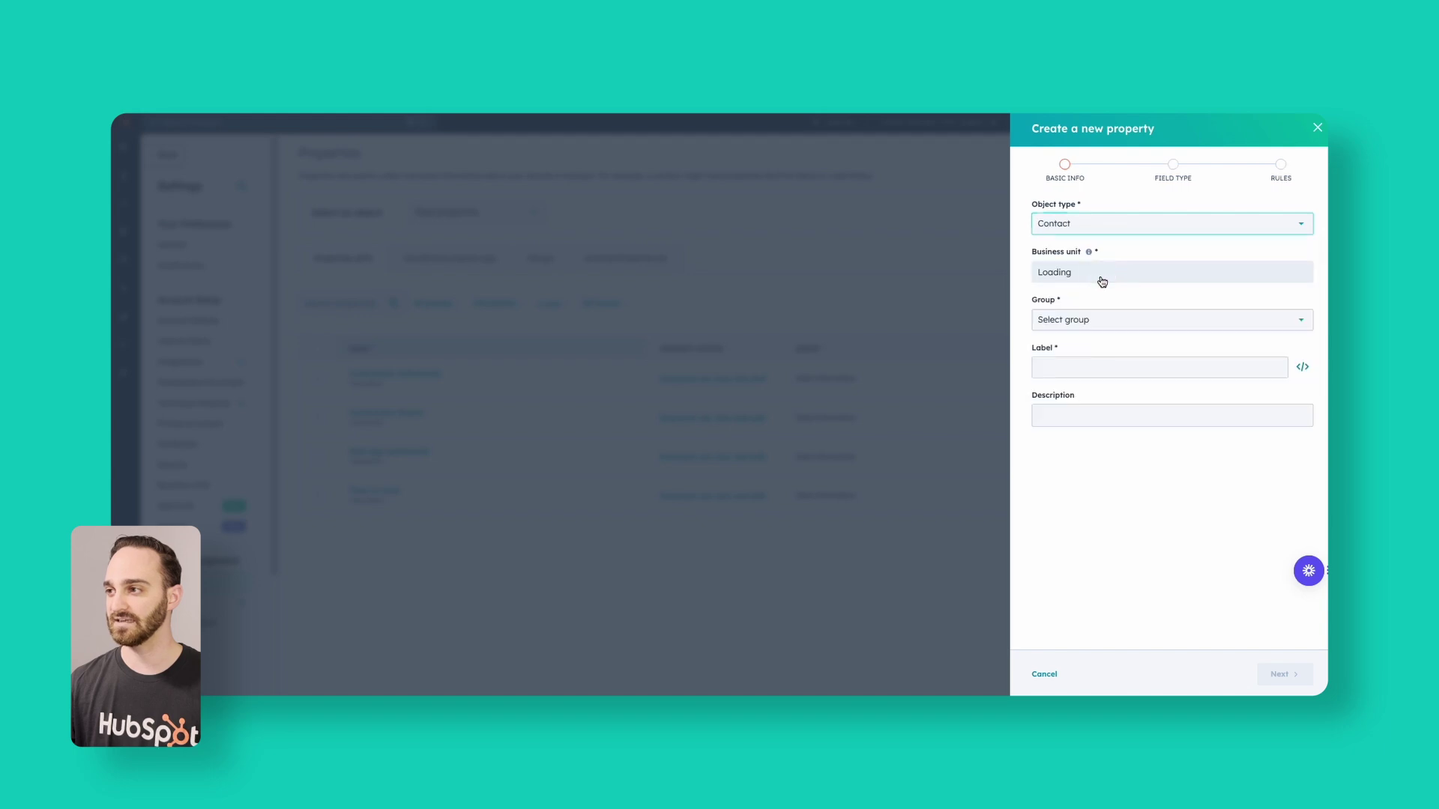
left_click(1134, 324)
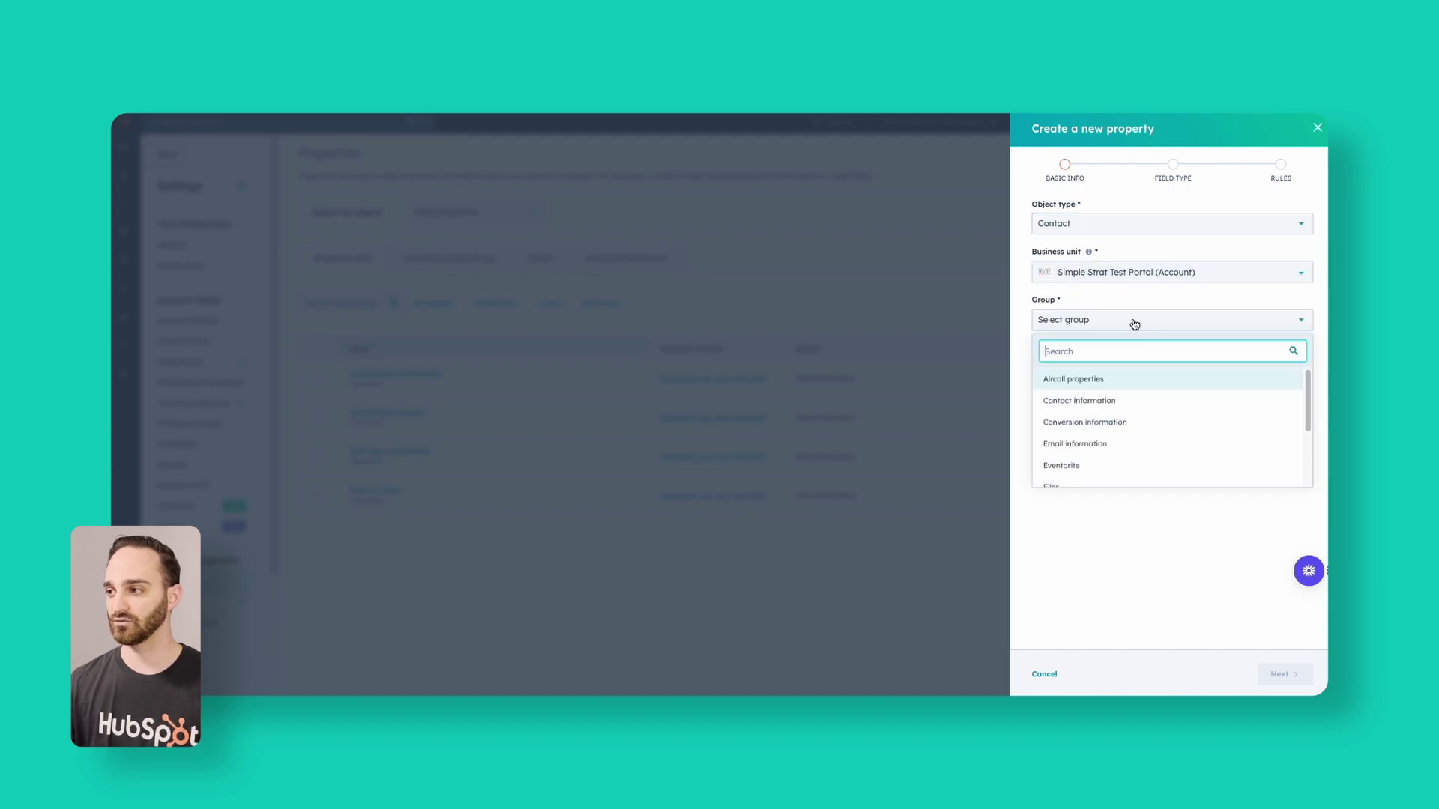
left_click(1103, 400)
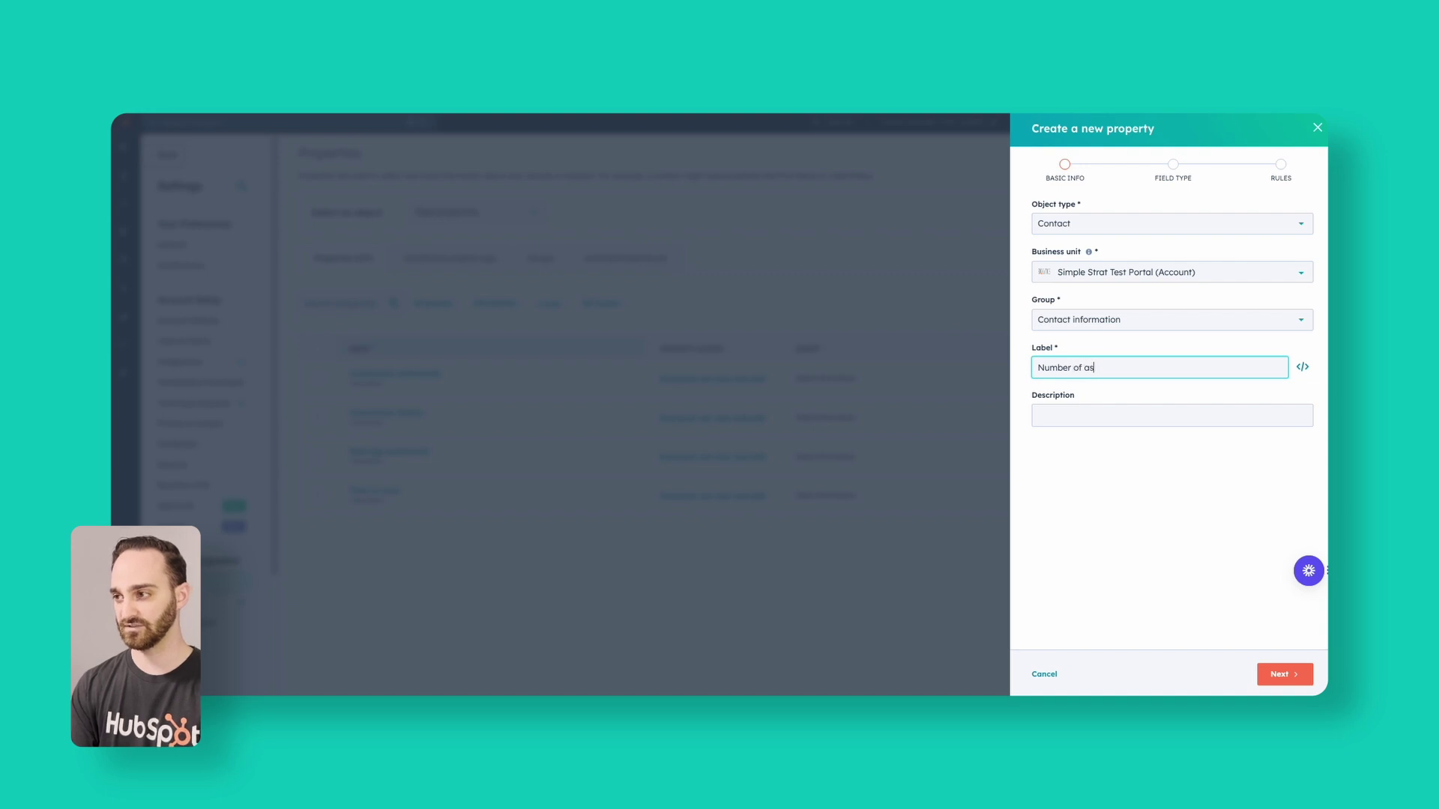
left_click(1140, 522)
Step: Set the Number of associated tickets field type to Calculation
left_click(1271, 672)
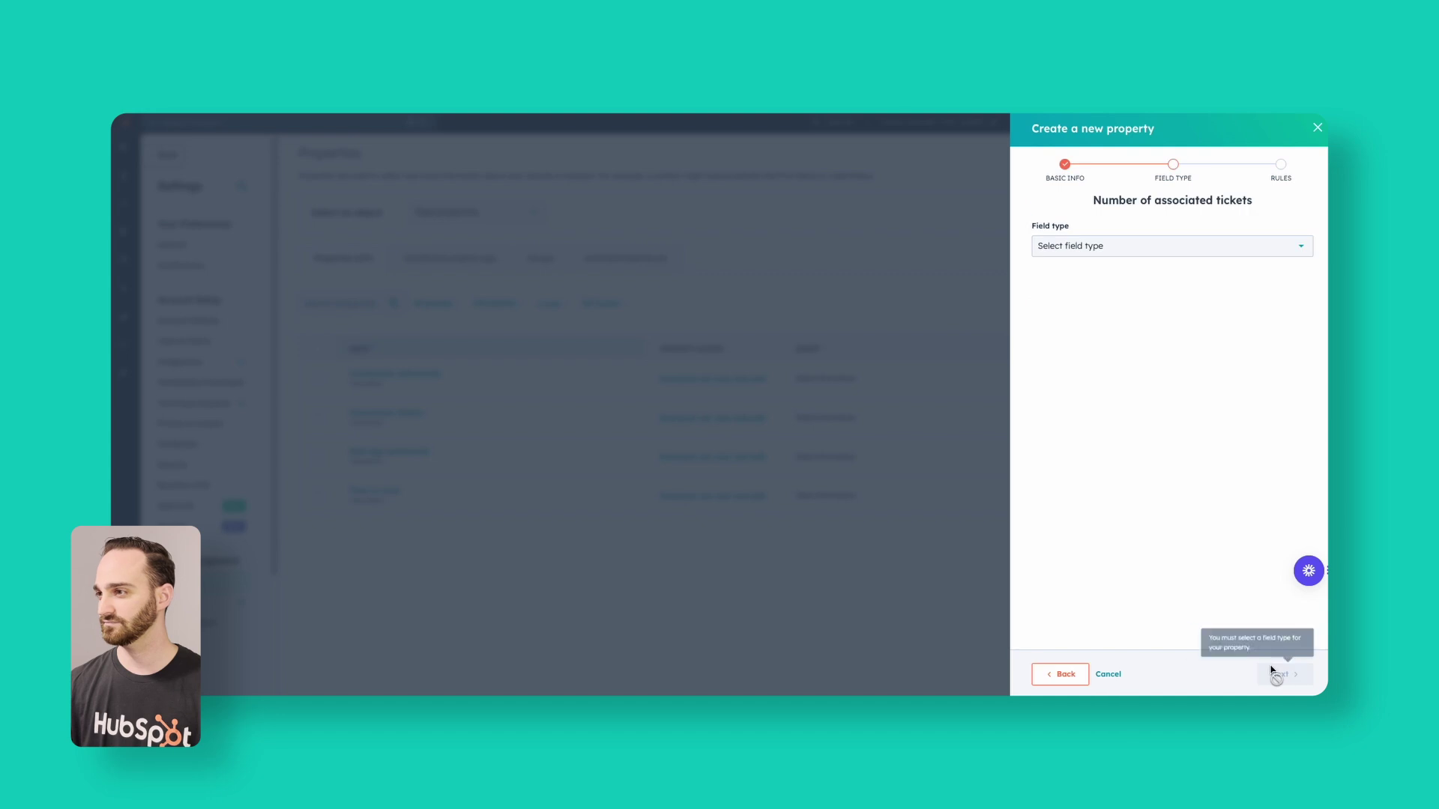
left_click(1136, 249)
scroll(1142, 381, "down", 3)
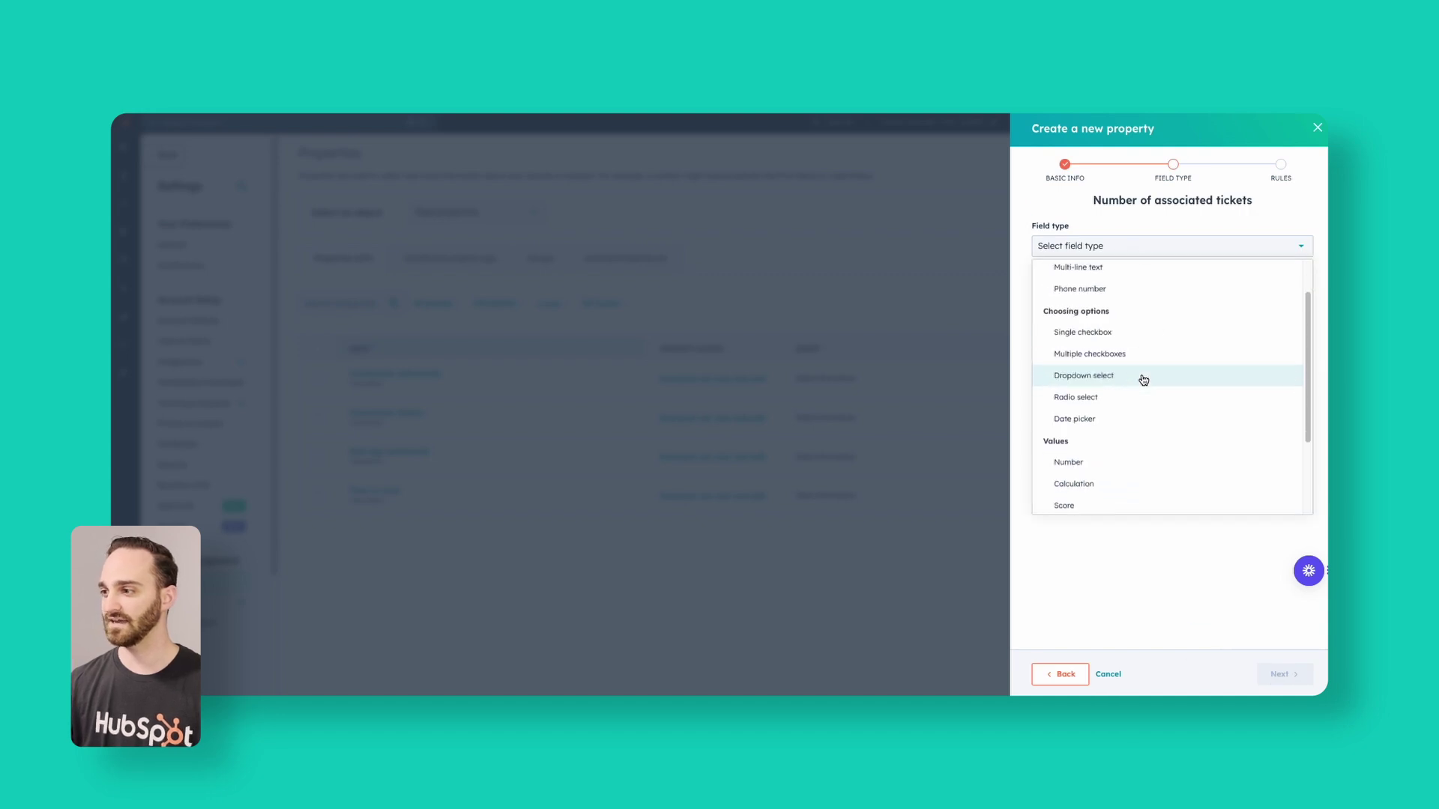
left_click(1117, 418)
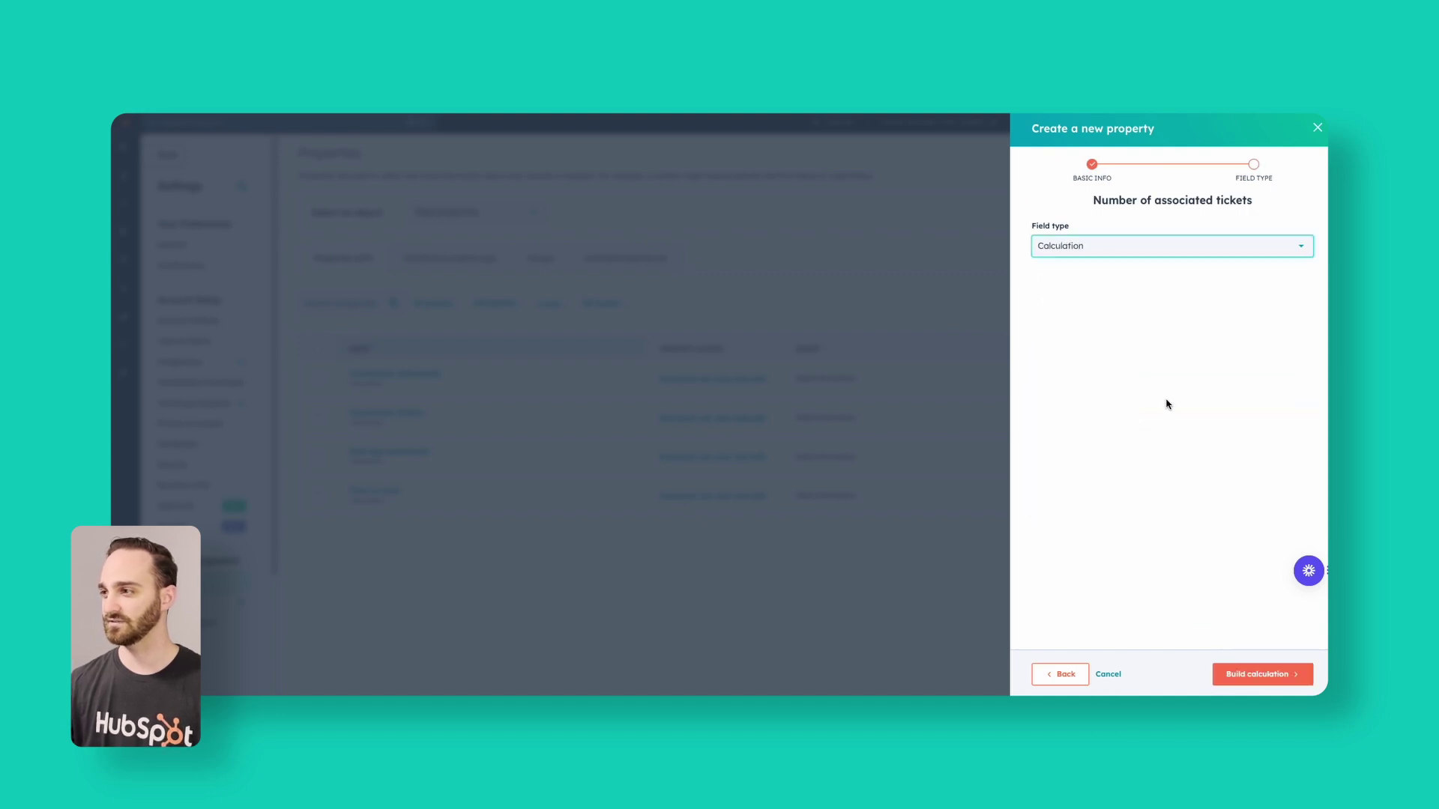
Step: Build a Count calculation with Ticket as the associated record type
left_click(1261, 676)
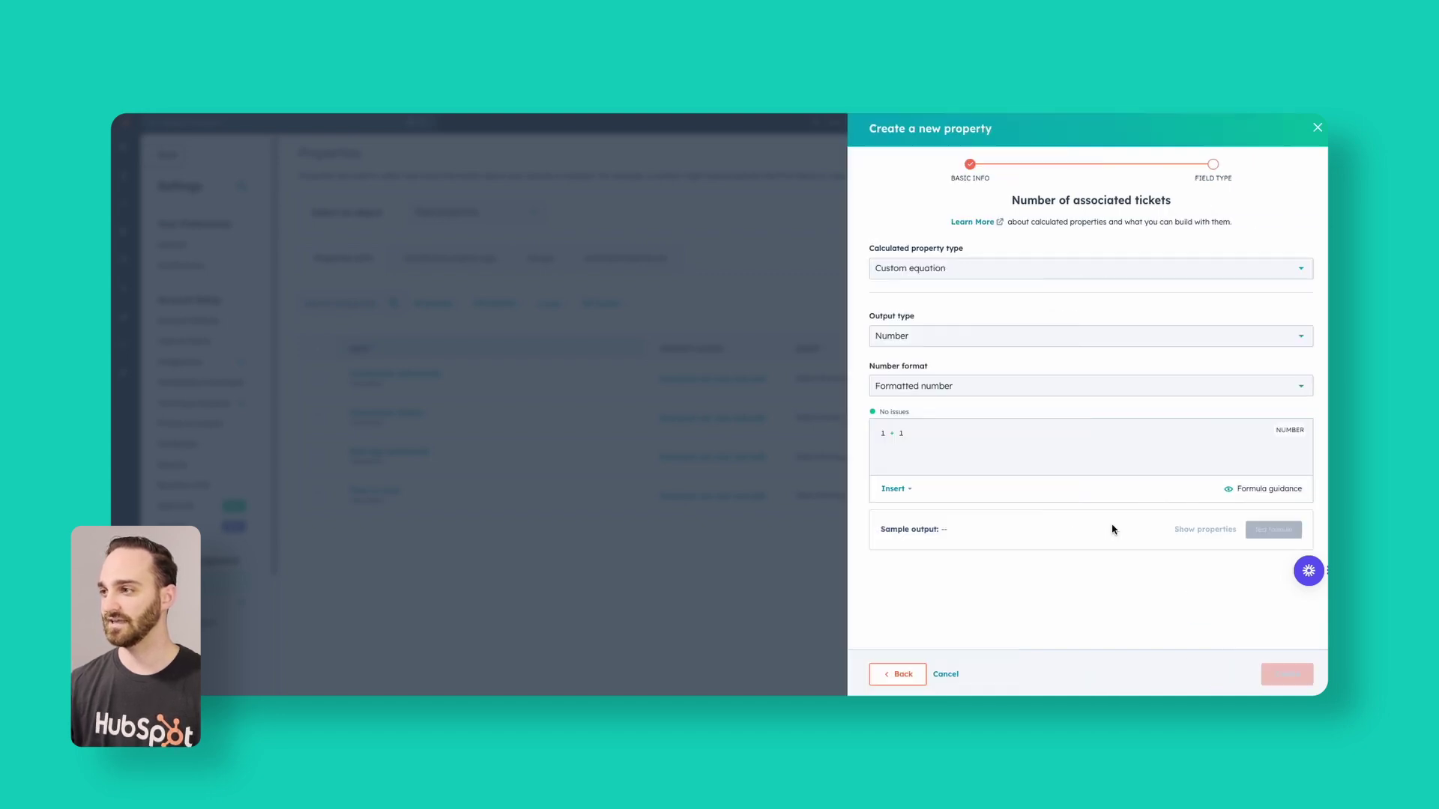
left_click(991, 276)
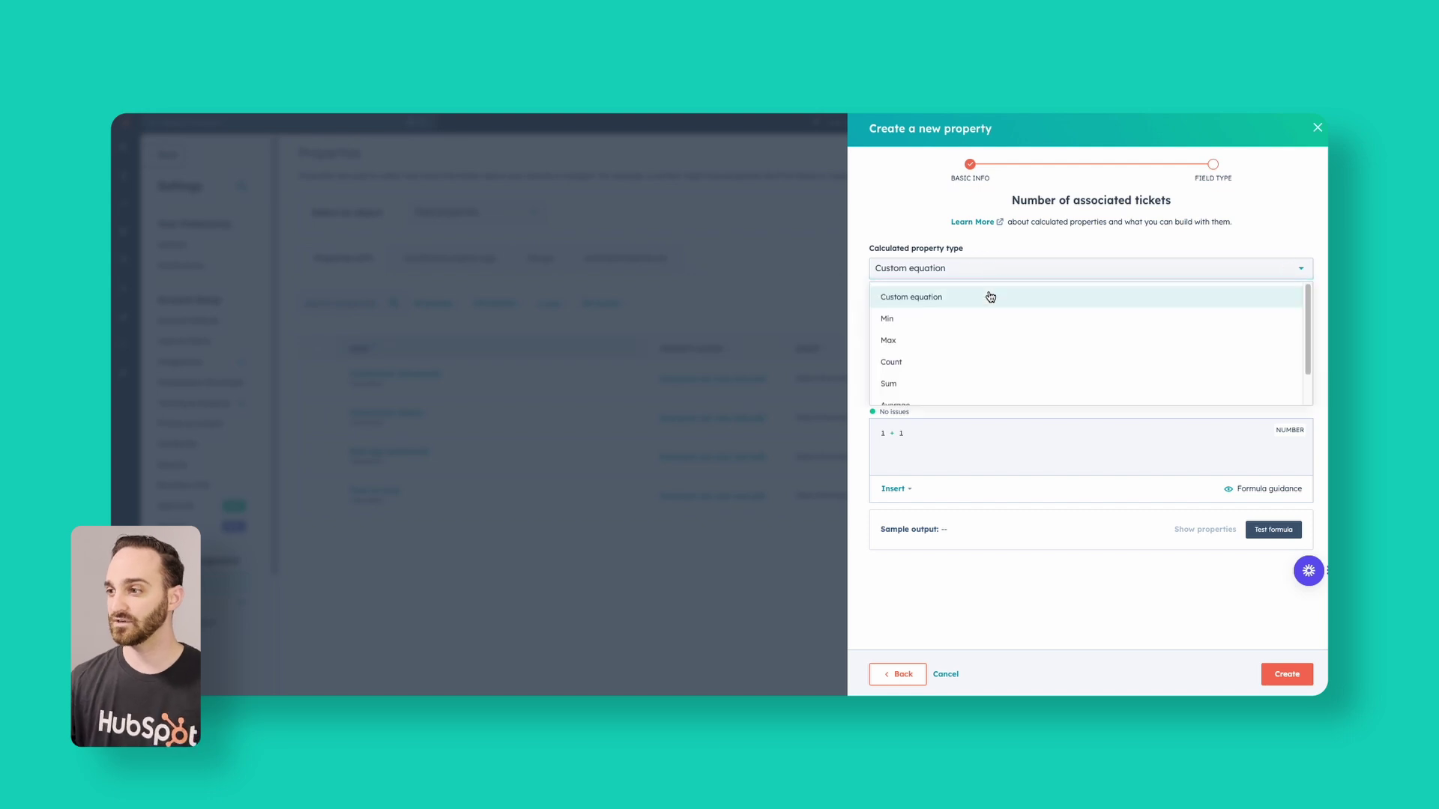
left_click(978, 364)
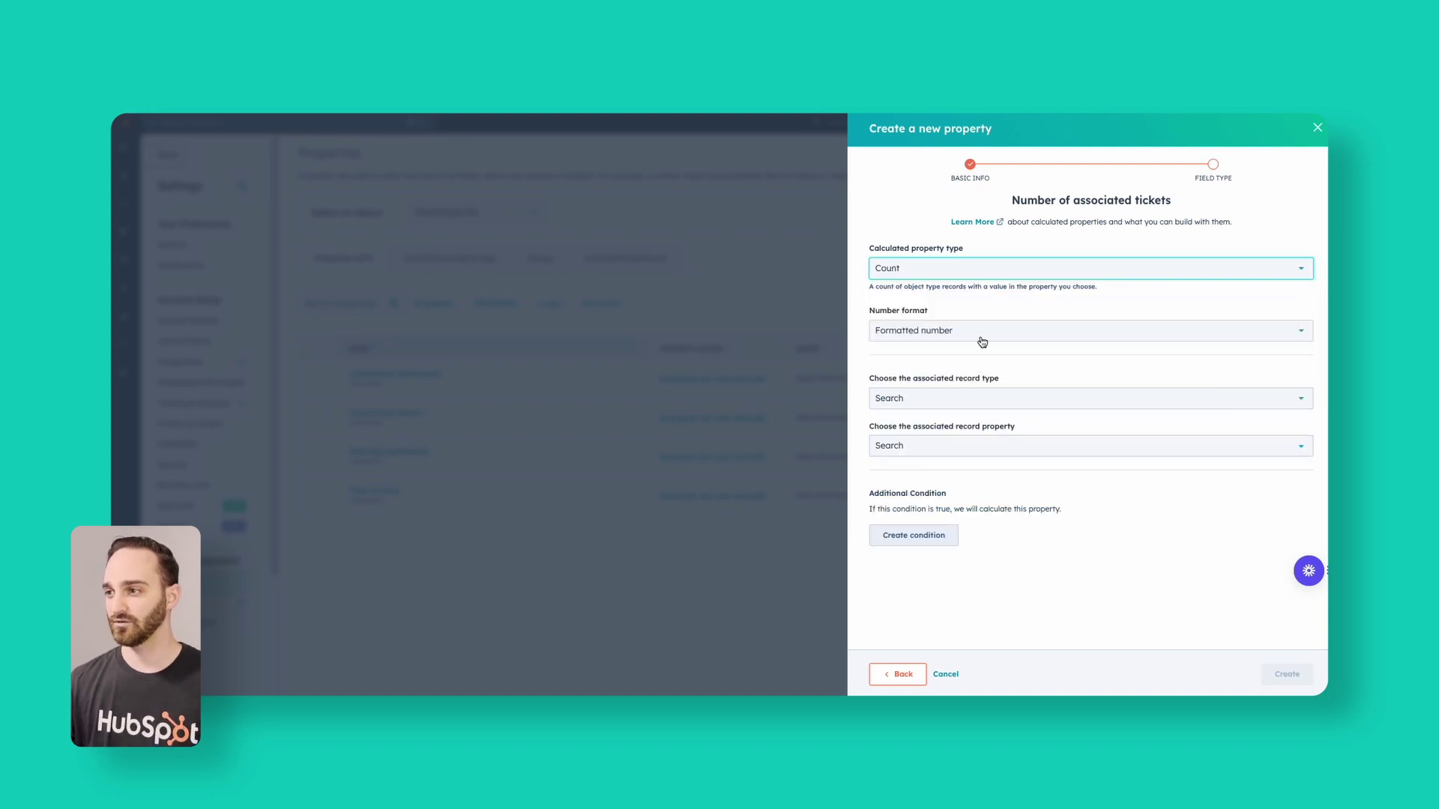
left_click(978, 400)
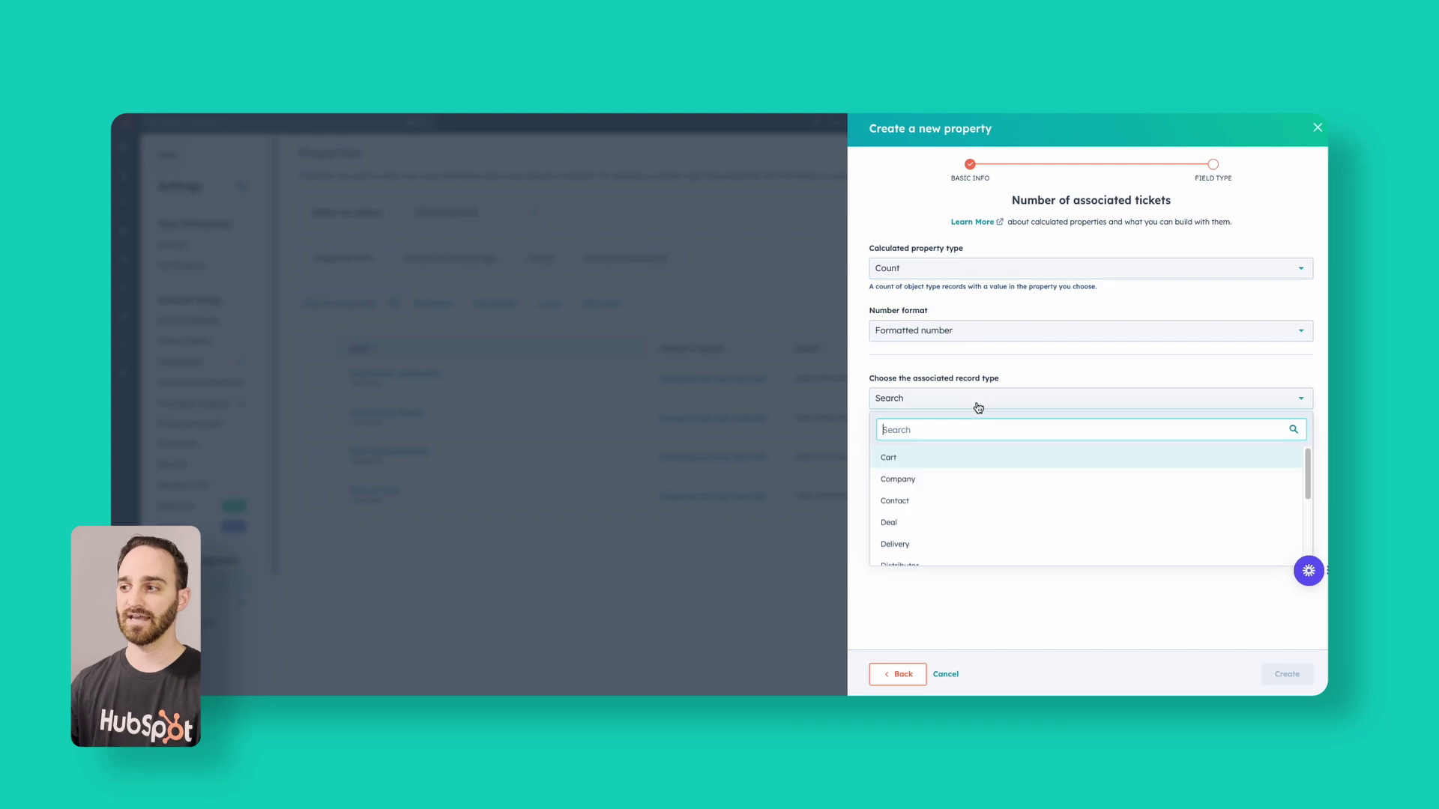
type("ticket")
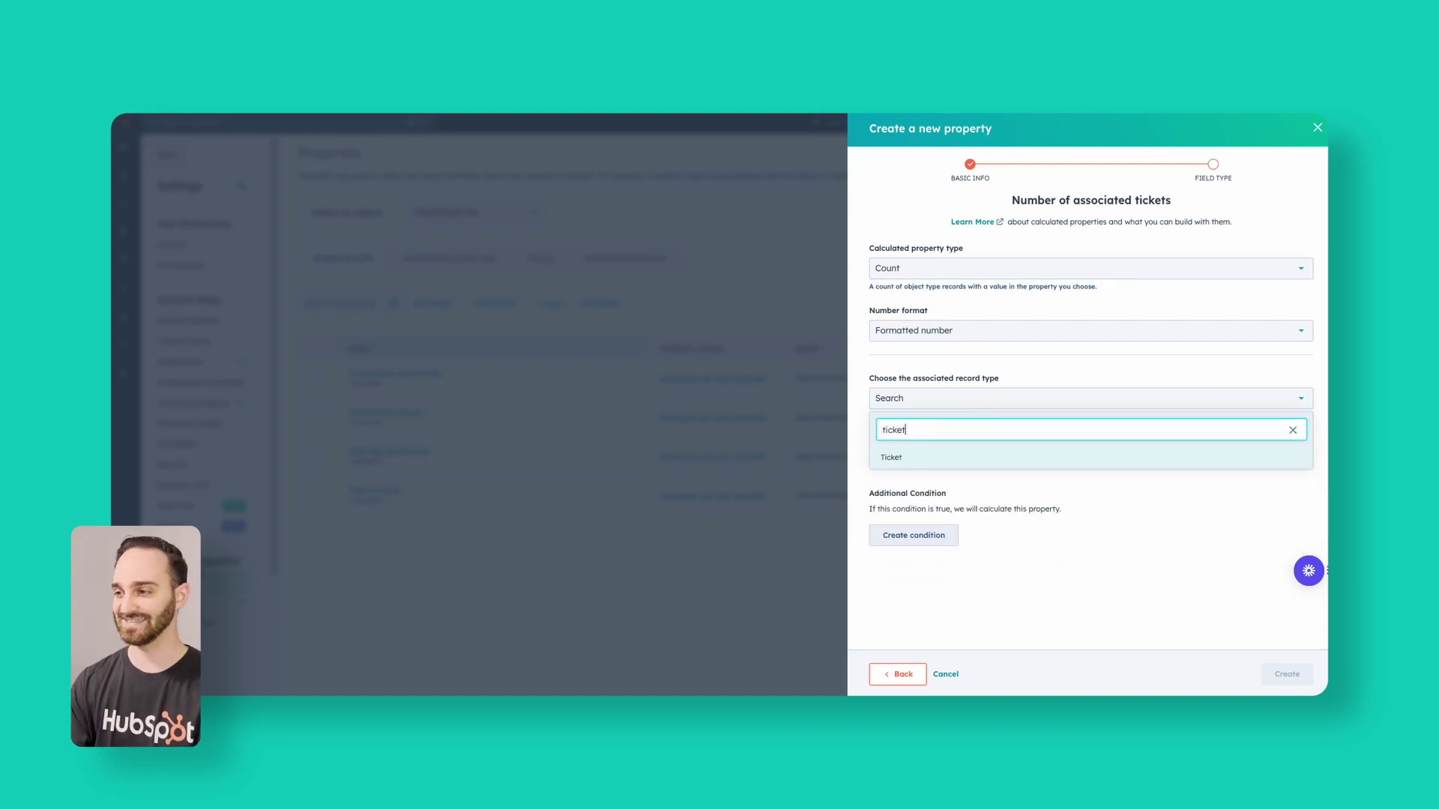
key("Return")
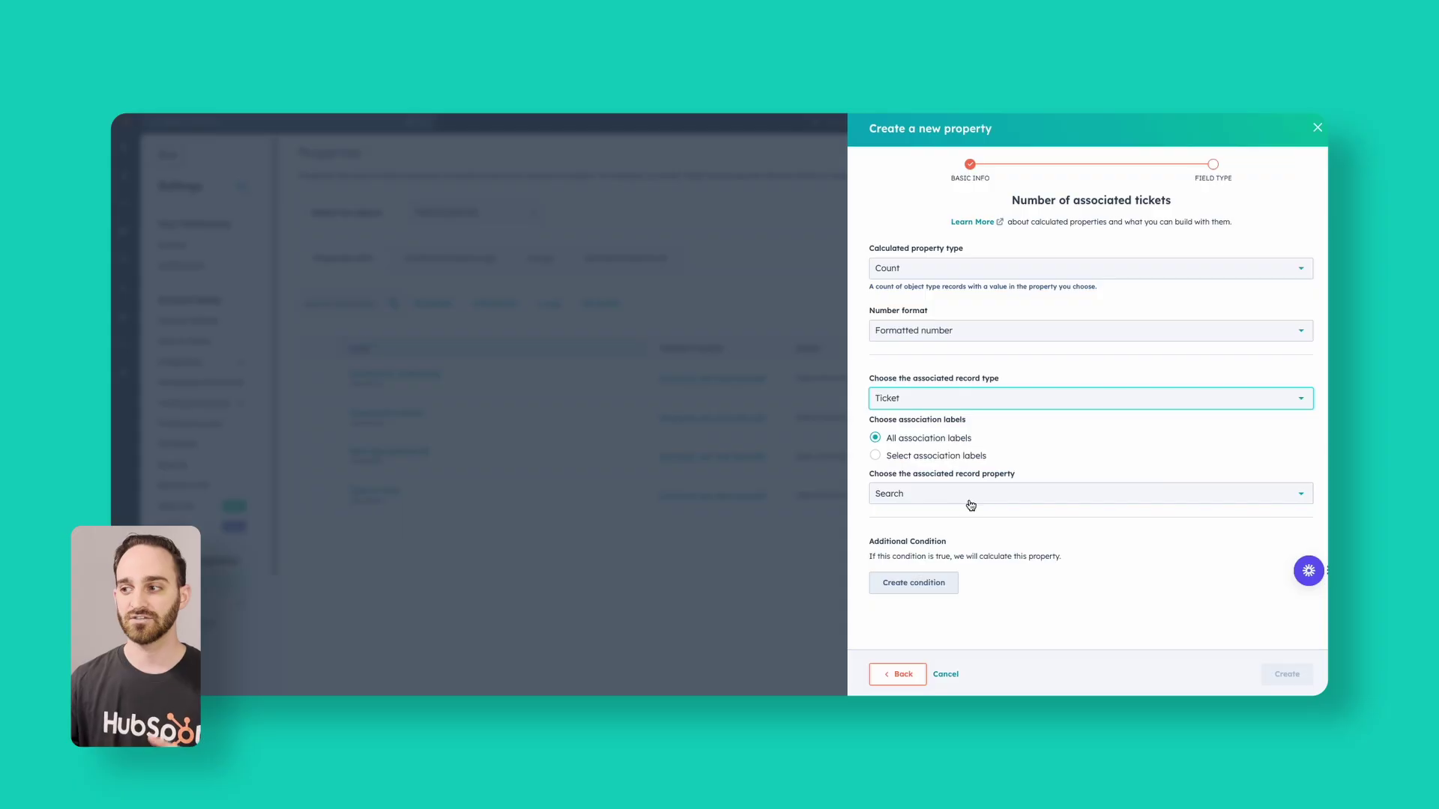
Step: Count tickets by the Ticket status property and create the property
left_click(970, 502)
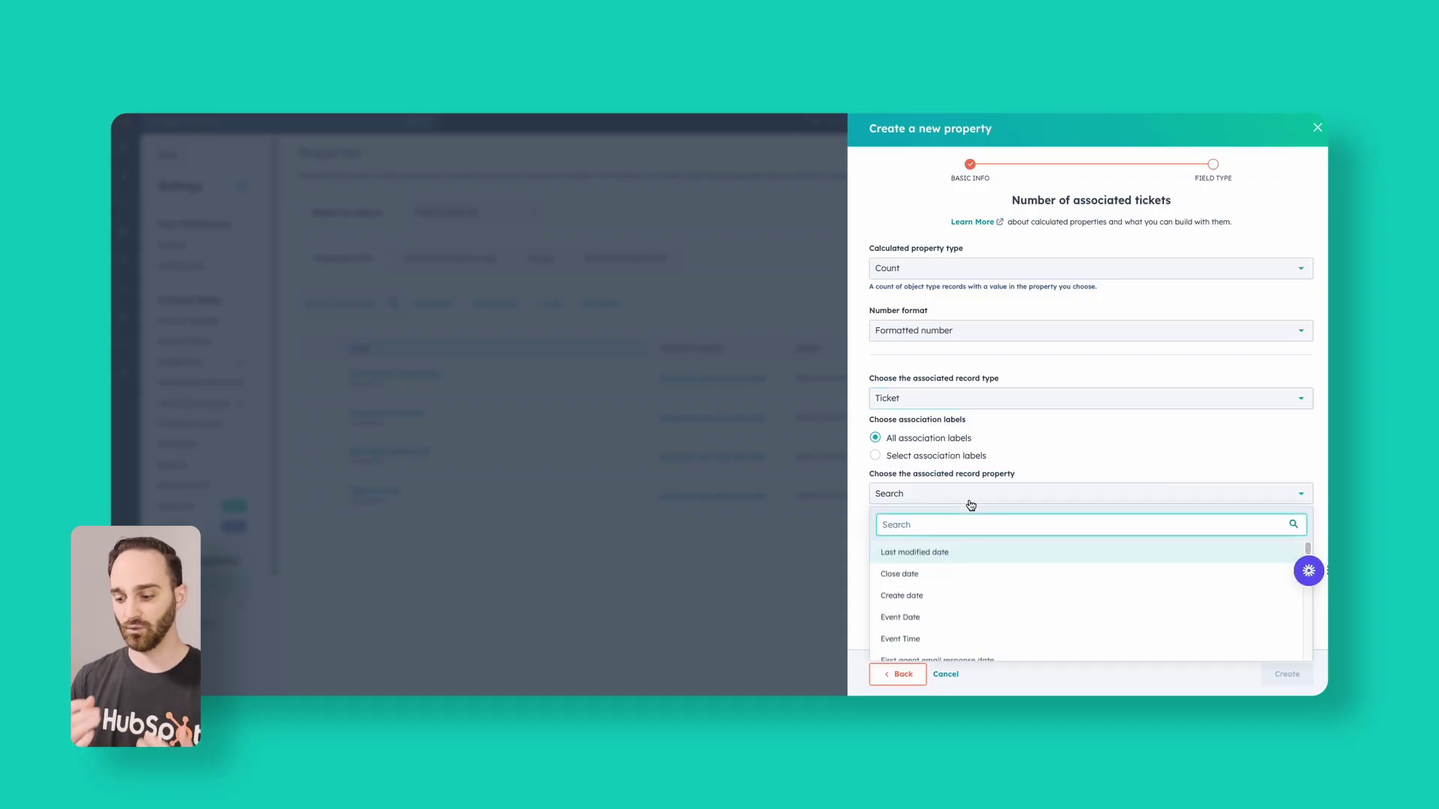
type("stat")
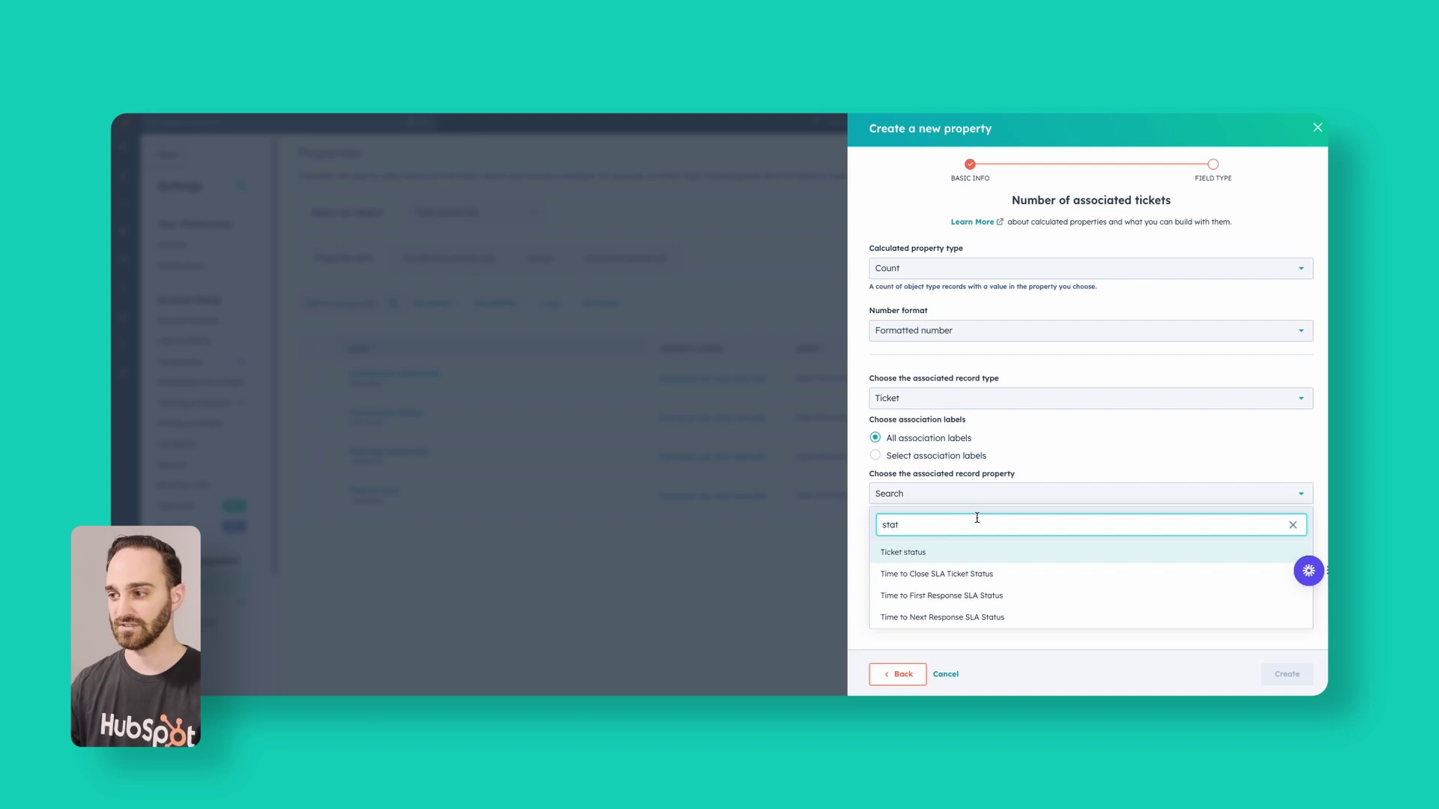
left_click(979, 551)
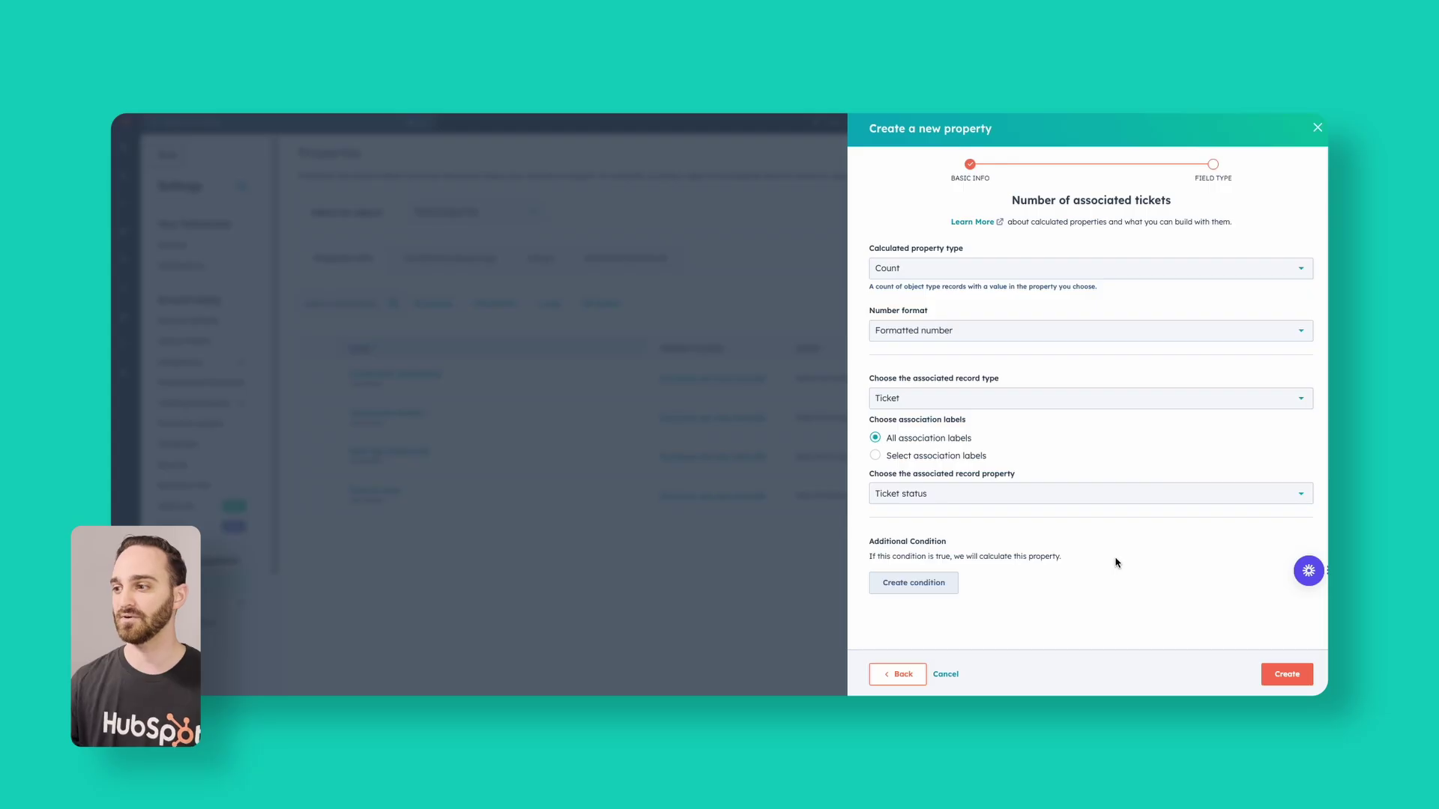
left_click(1296, 676)
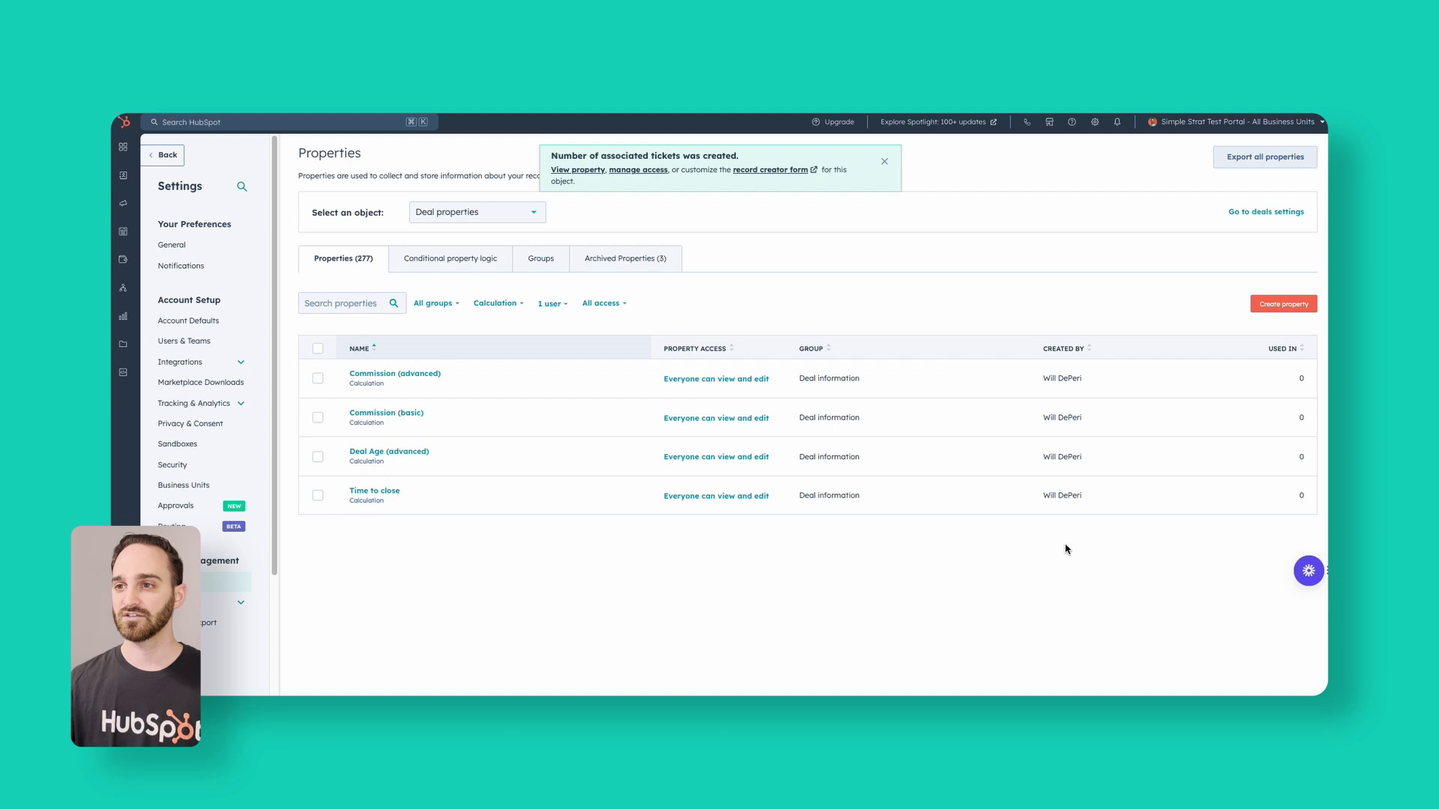
Step: Create a Company property 'Average Deal Size' in the Company information group
left_click(1270, 304)
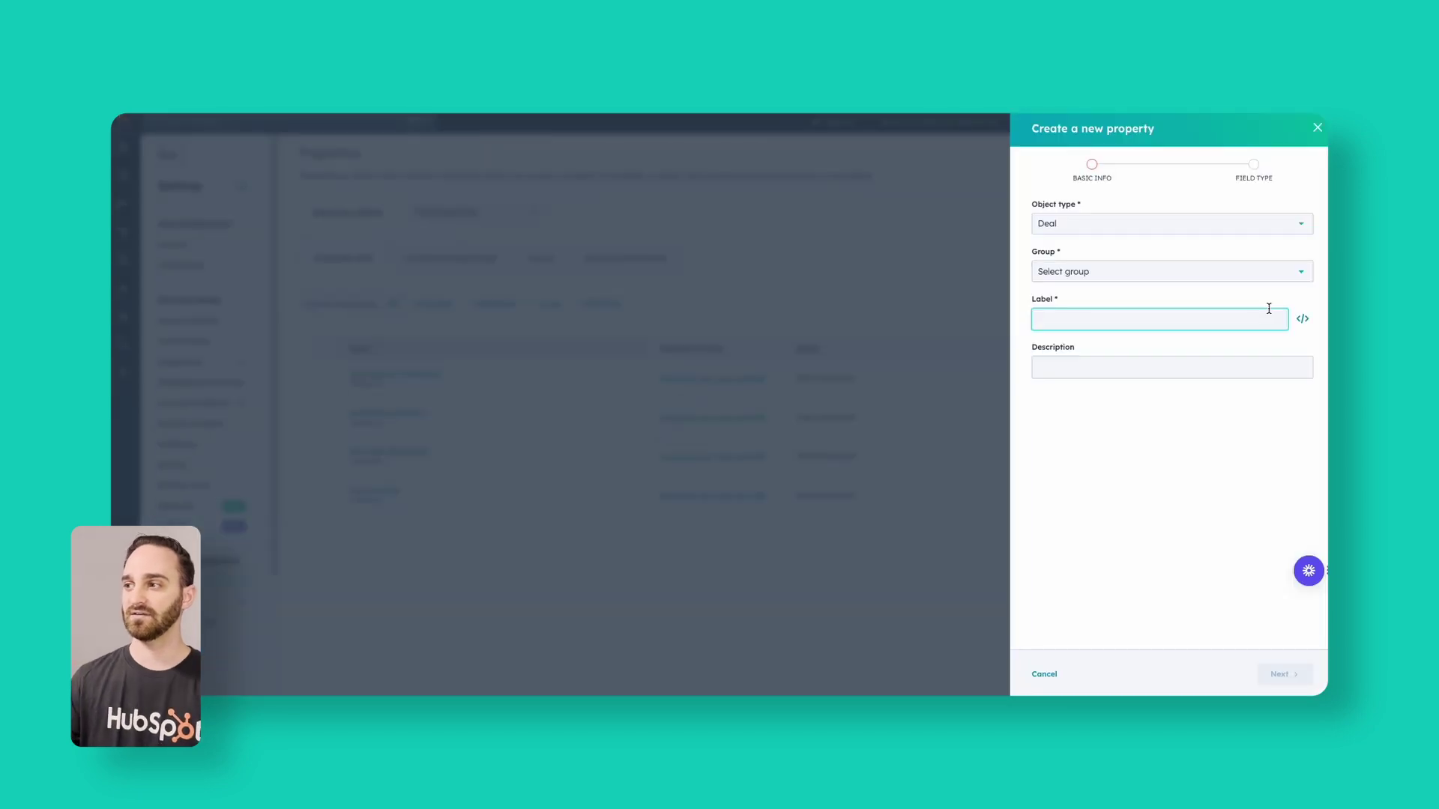
left_click(1133, 225)
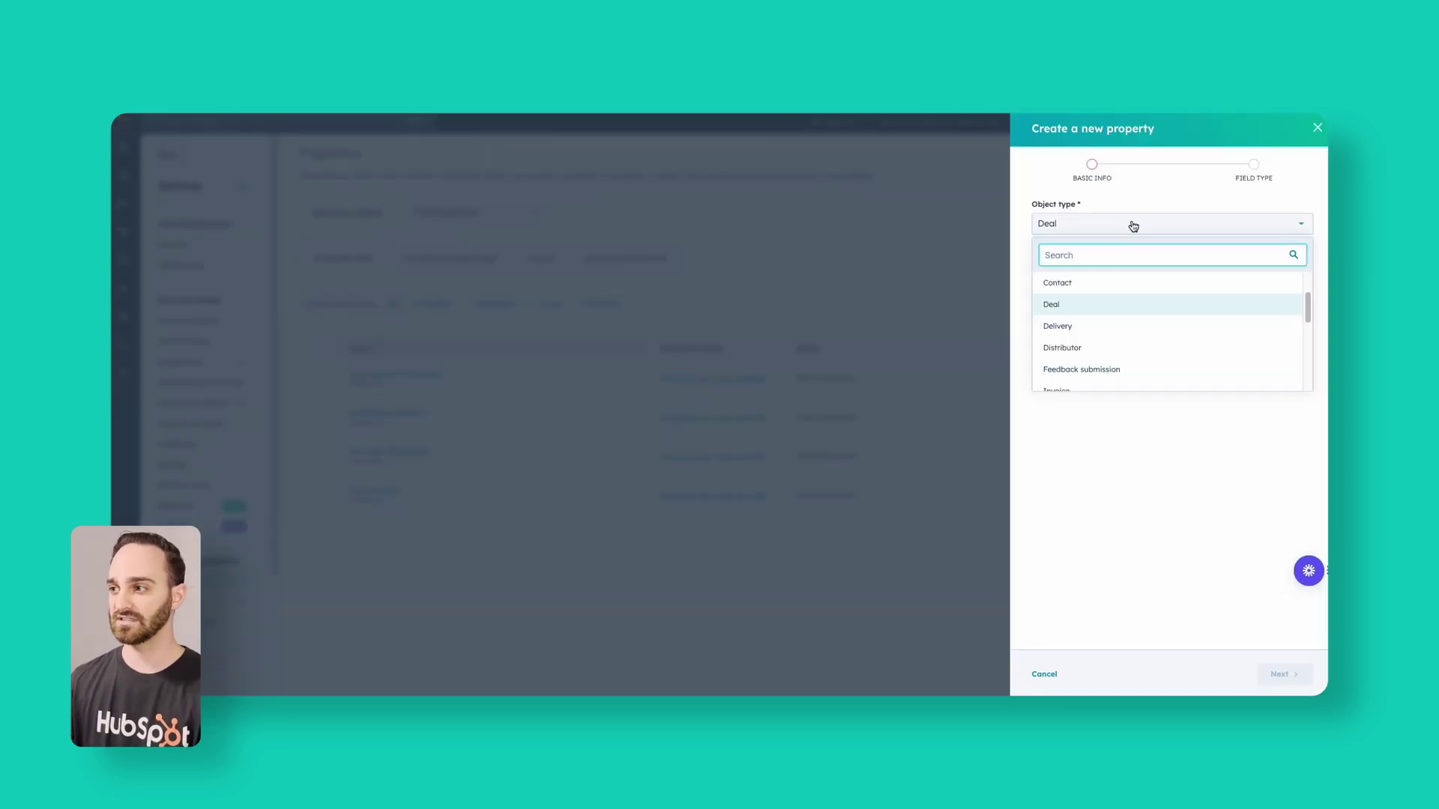
scroll(1106, 308, "up", 1)
left_click(1103, 282)
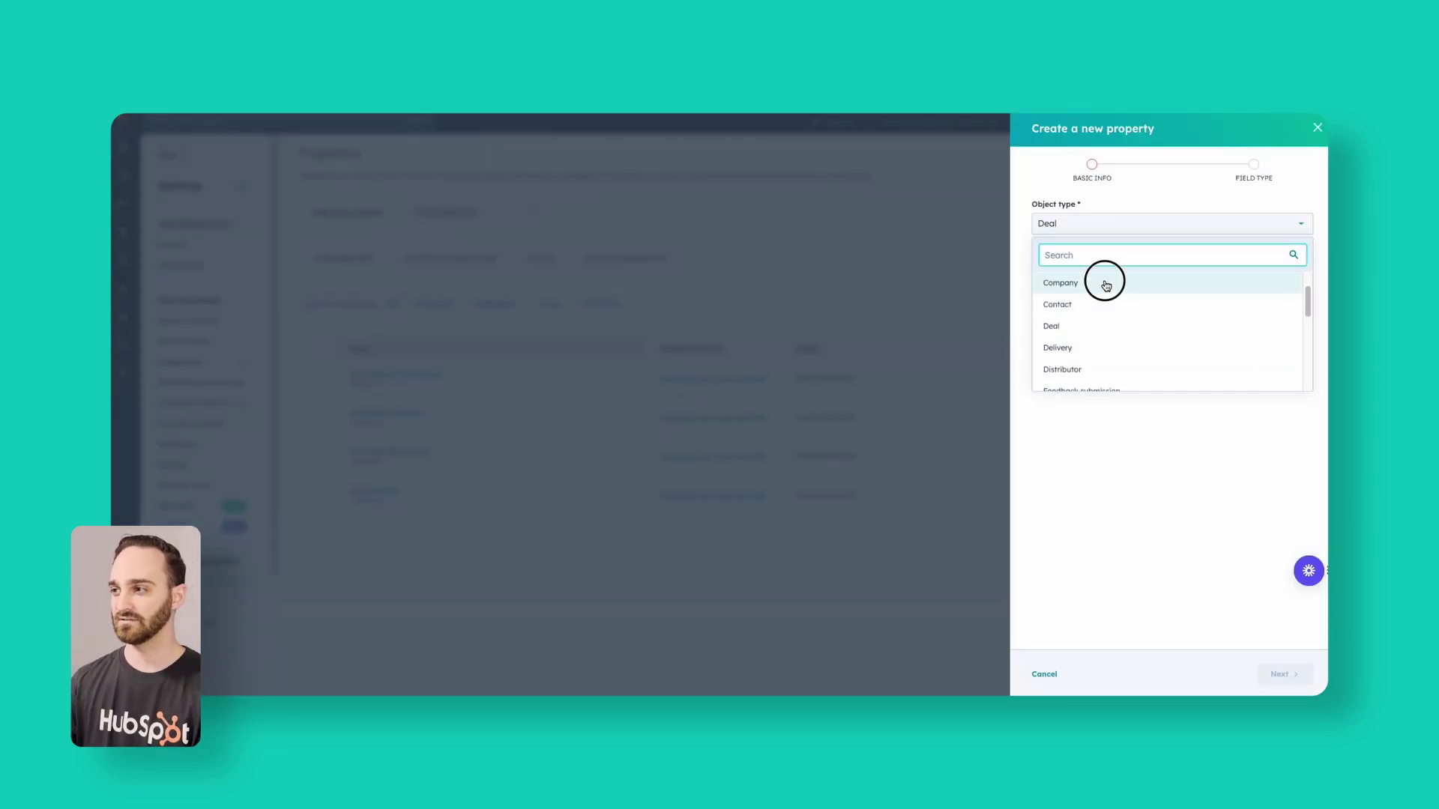
left_click(1129, 282)
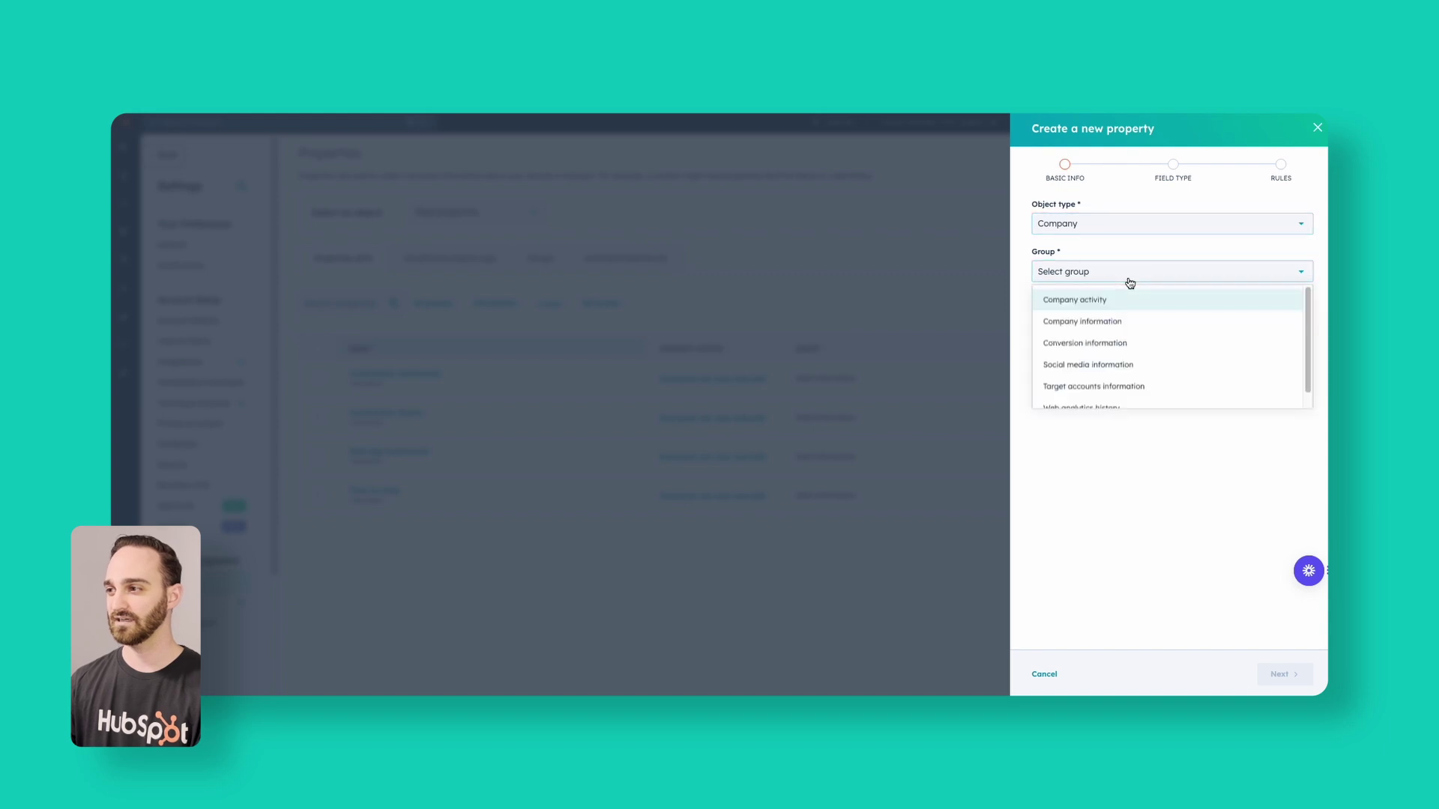
left_click(1118, 345)
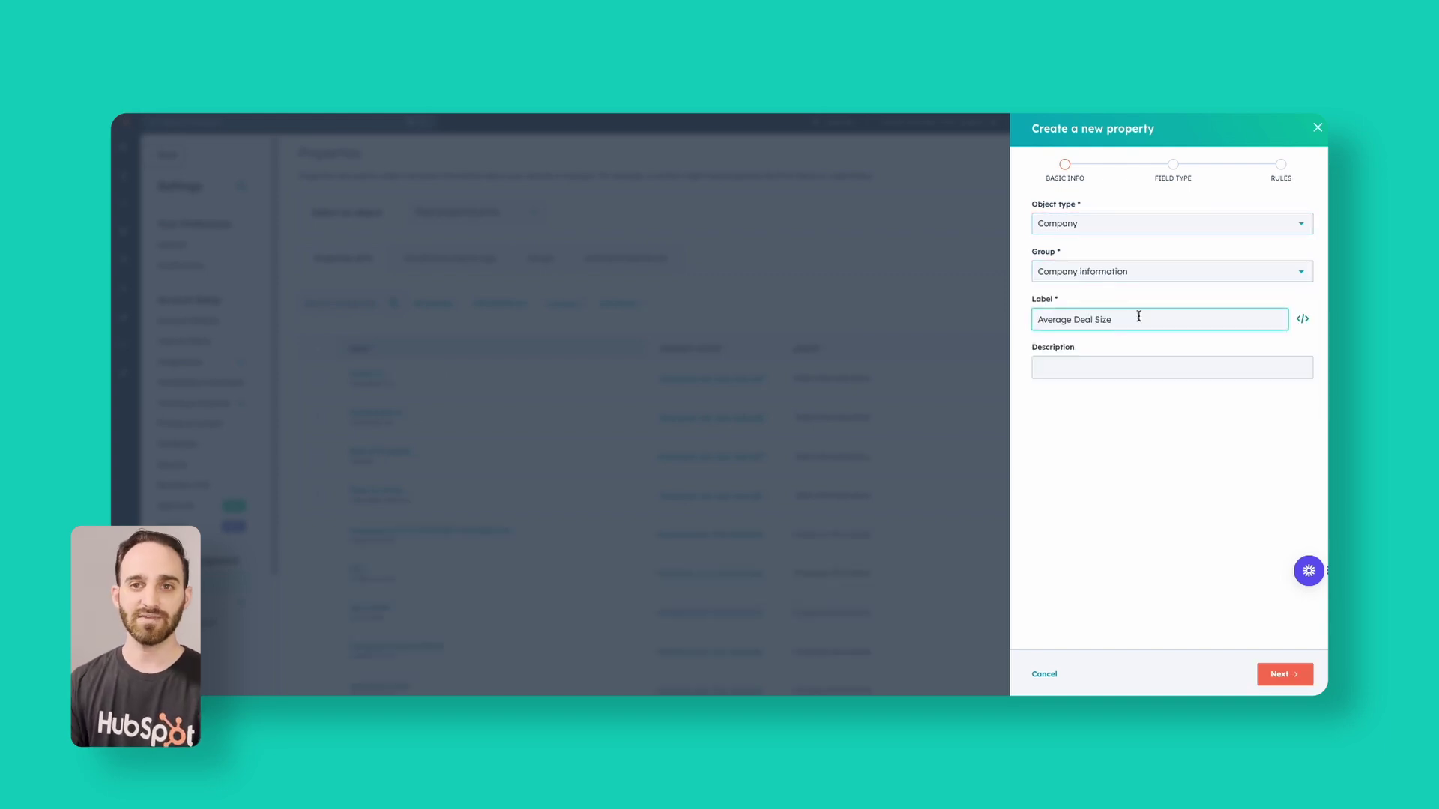
left_click(1273, 679)
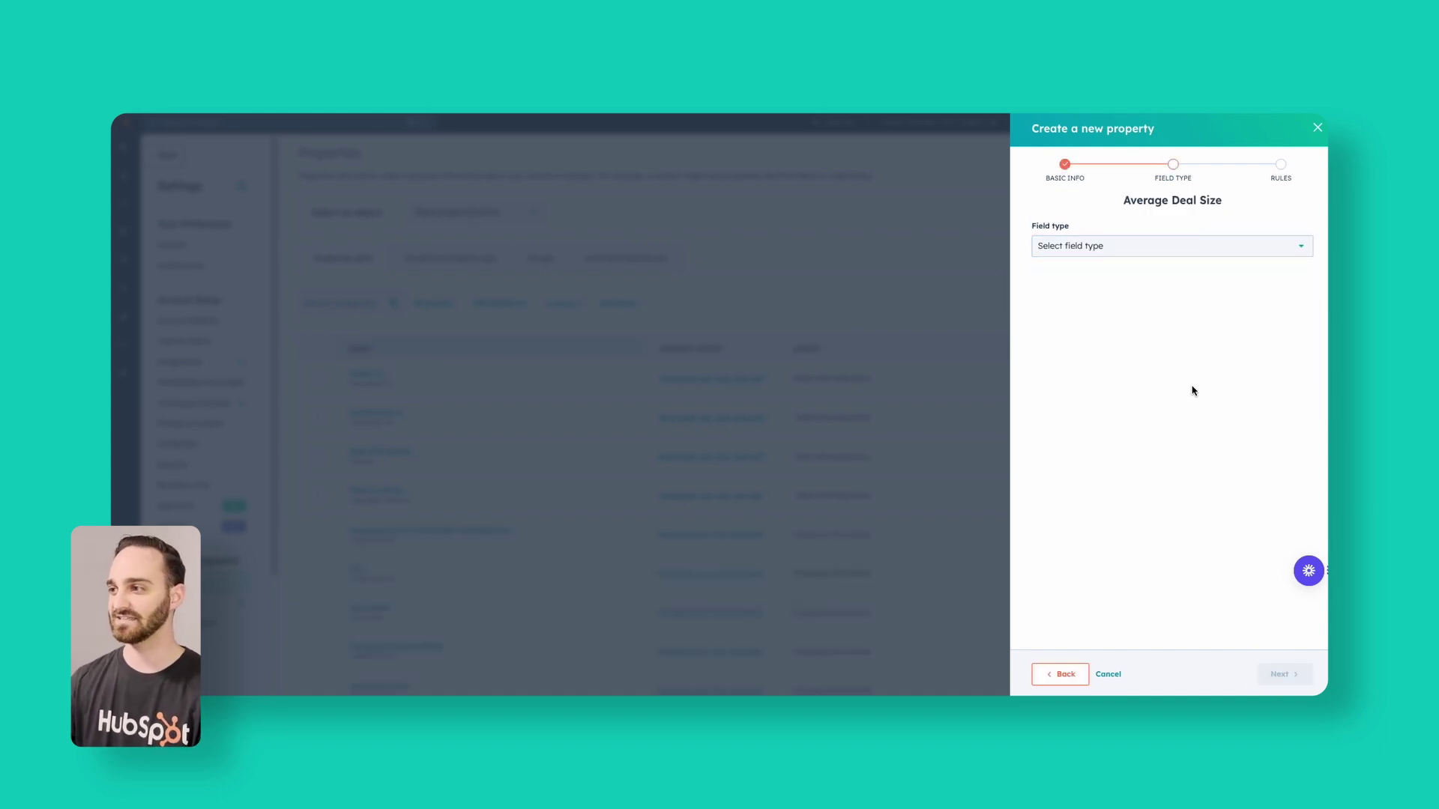
left_click(1134, 246)
Step: Make Average Deal Size an Average calculation formatted as Currency
scroll(1162, 379, "down", 2)
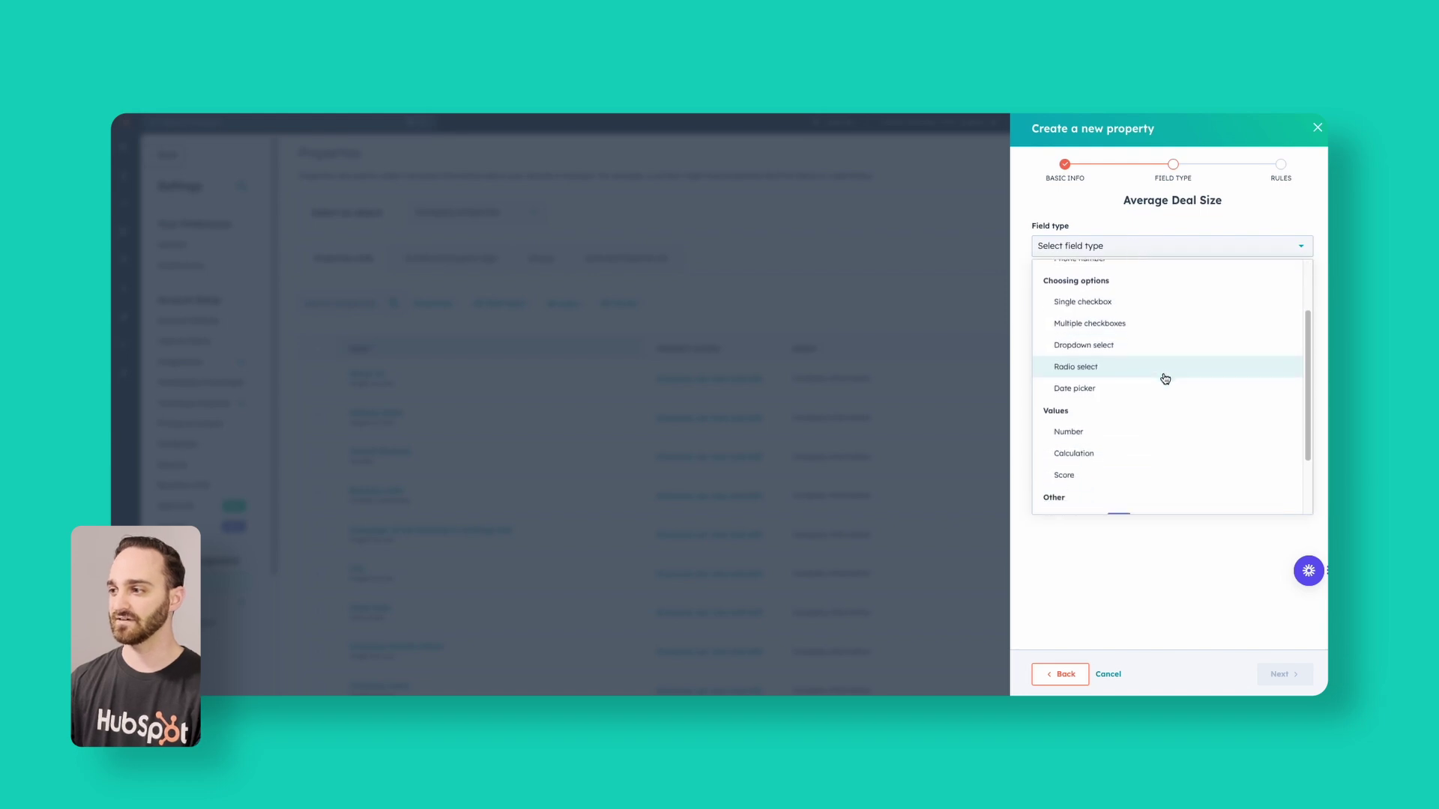
left_click(1081, 459)
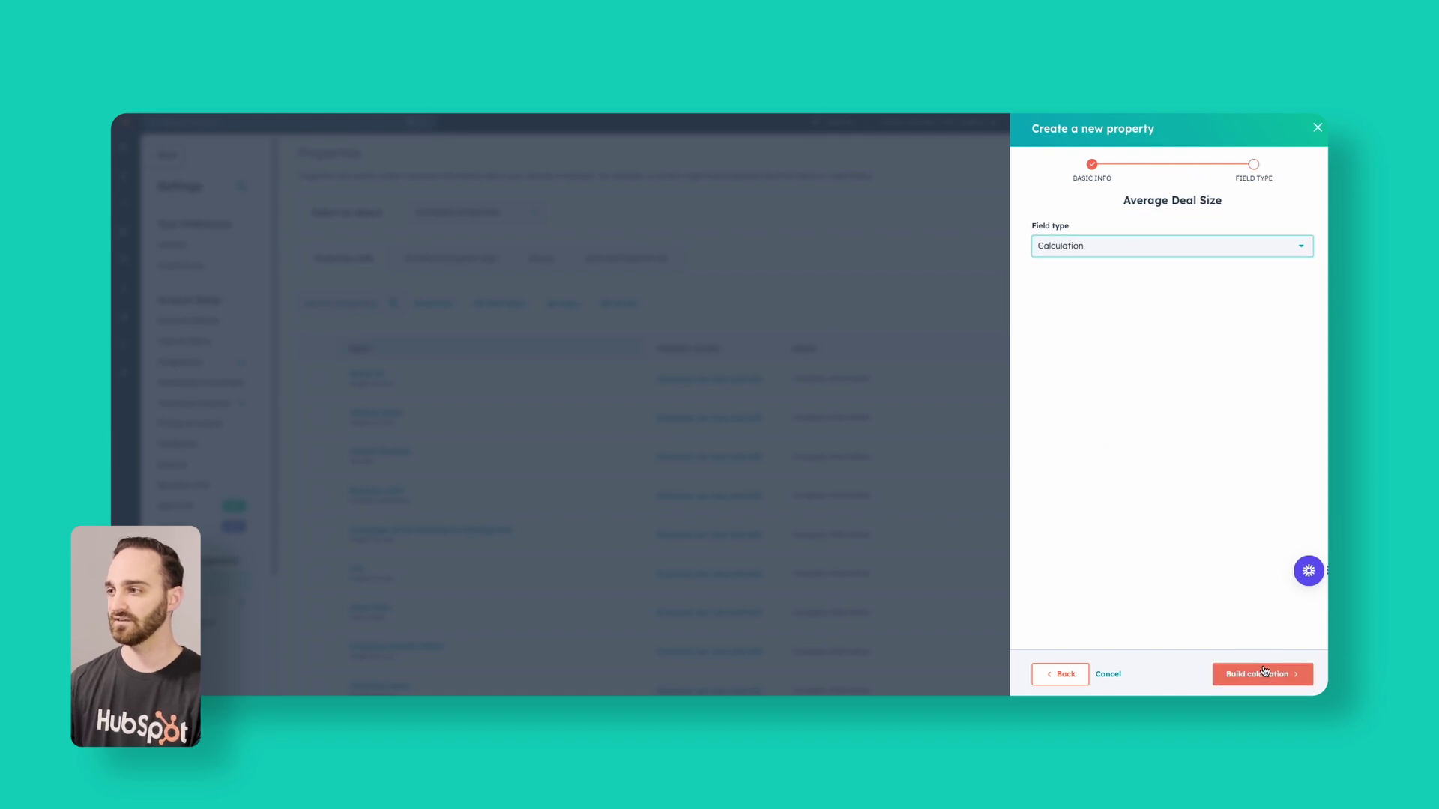
left_click(1264, 673)
left_click(982, 280)
scroll(954, 326, "down", 3)
left_click(926, 370)
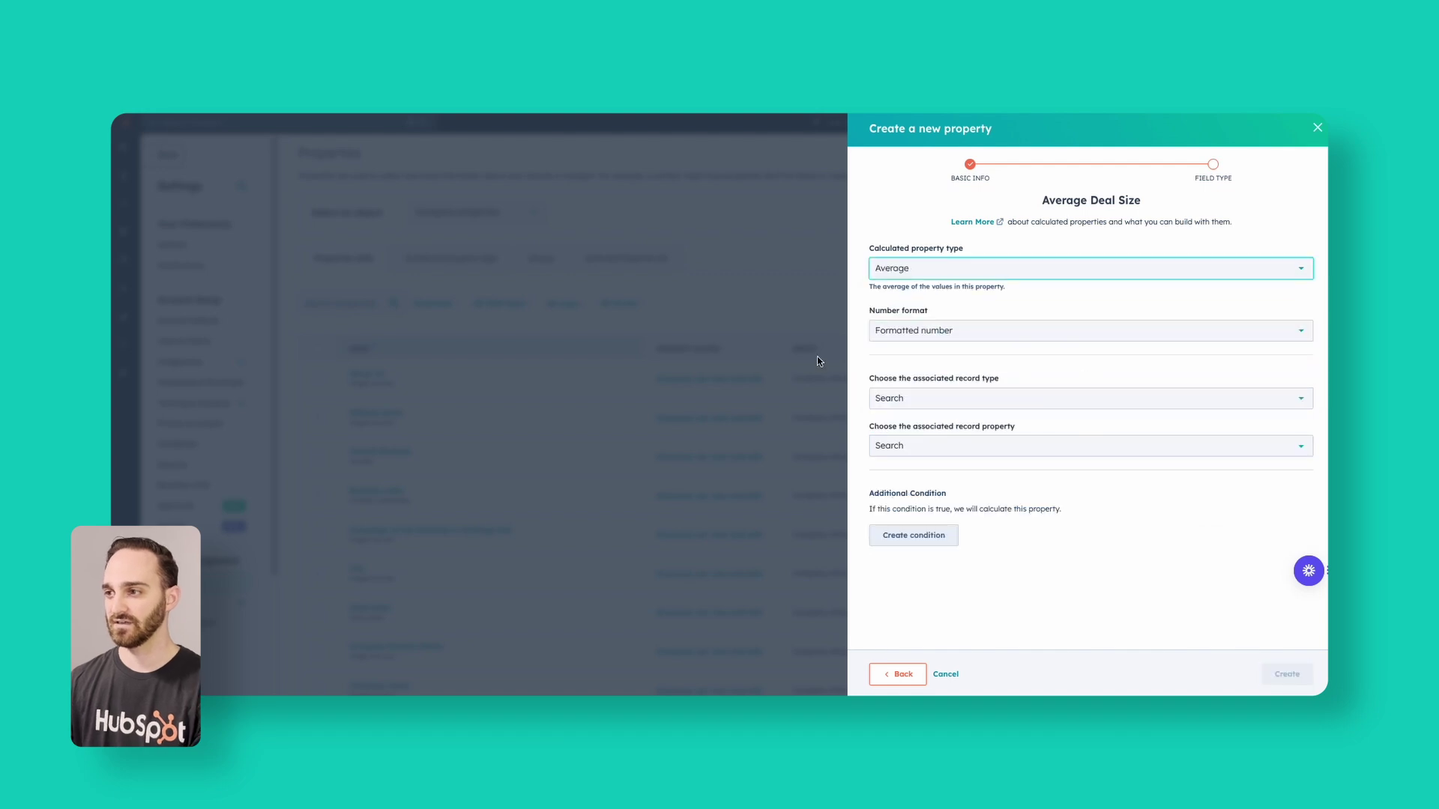
left_click(949, 331)
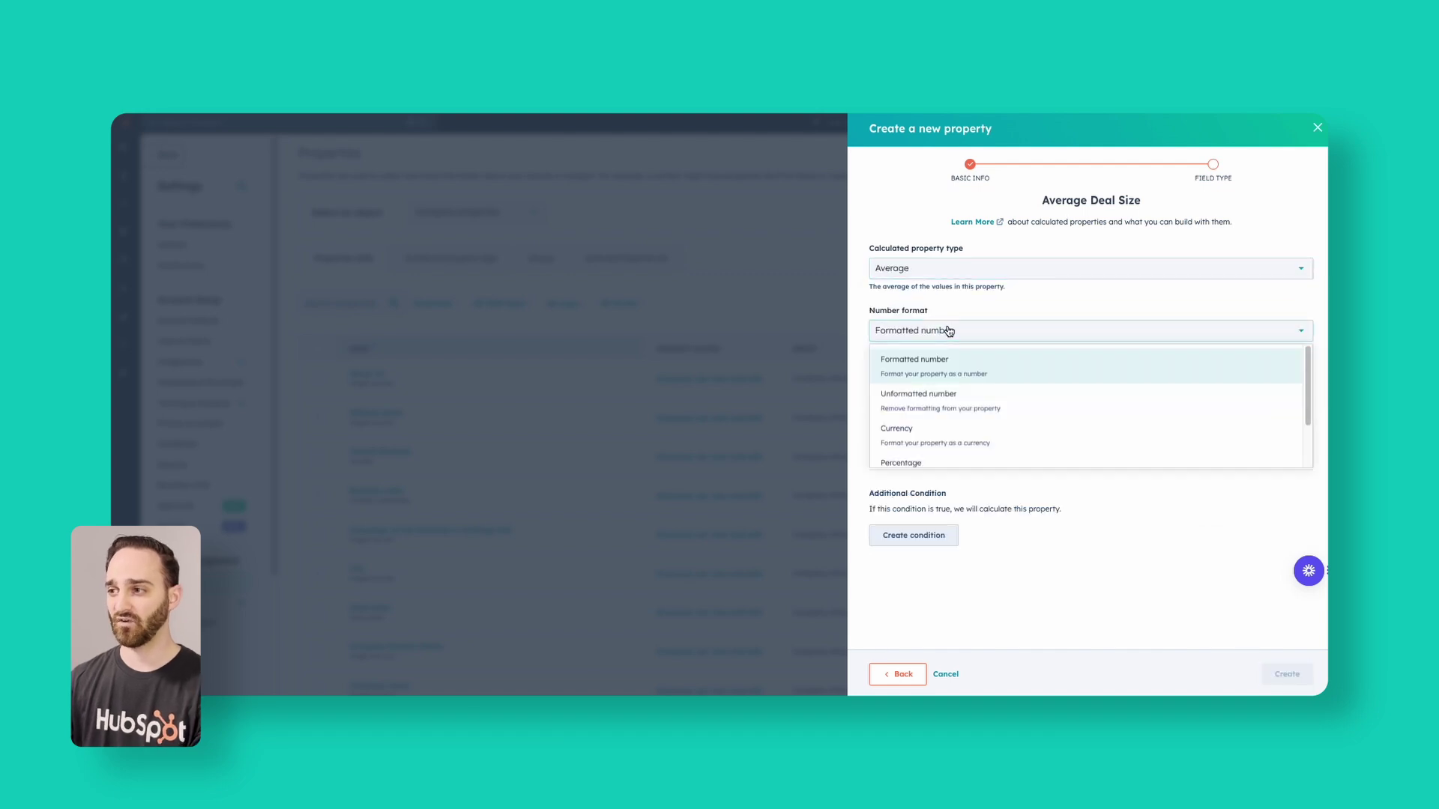
left_click(958, 441)
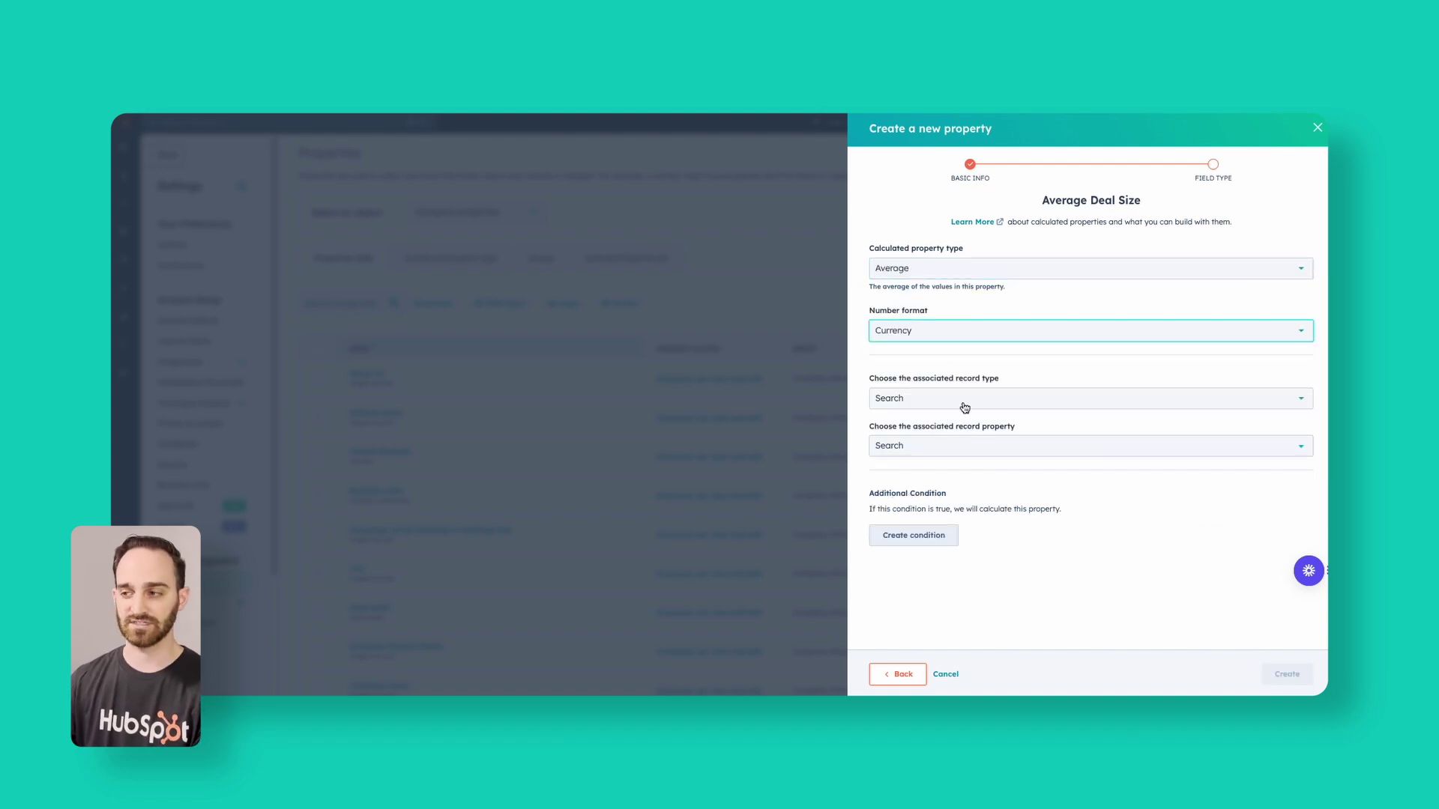
Step: Average the Amount property of associated Deal records
left_click(965, 405)
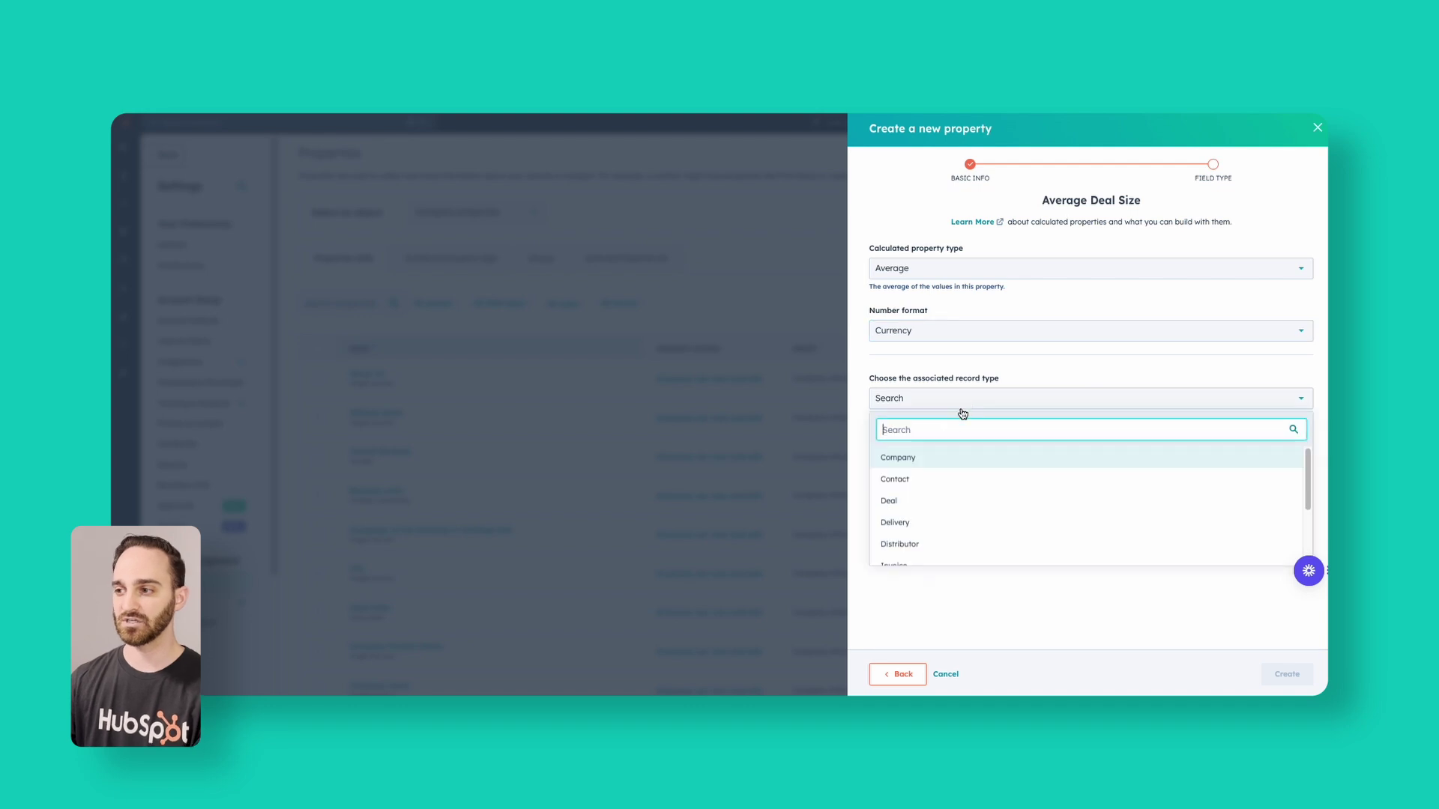
left_click(927, 500)
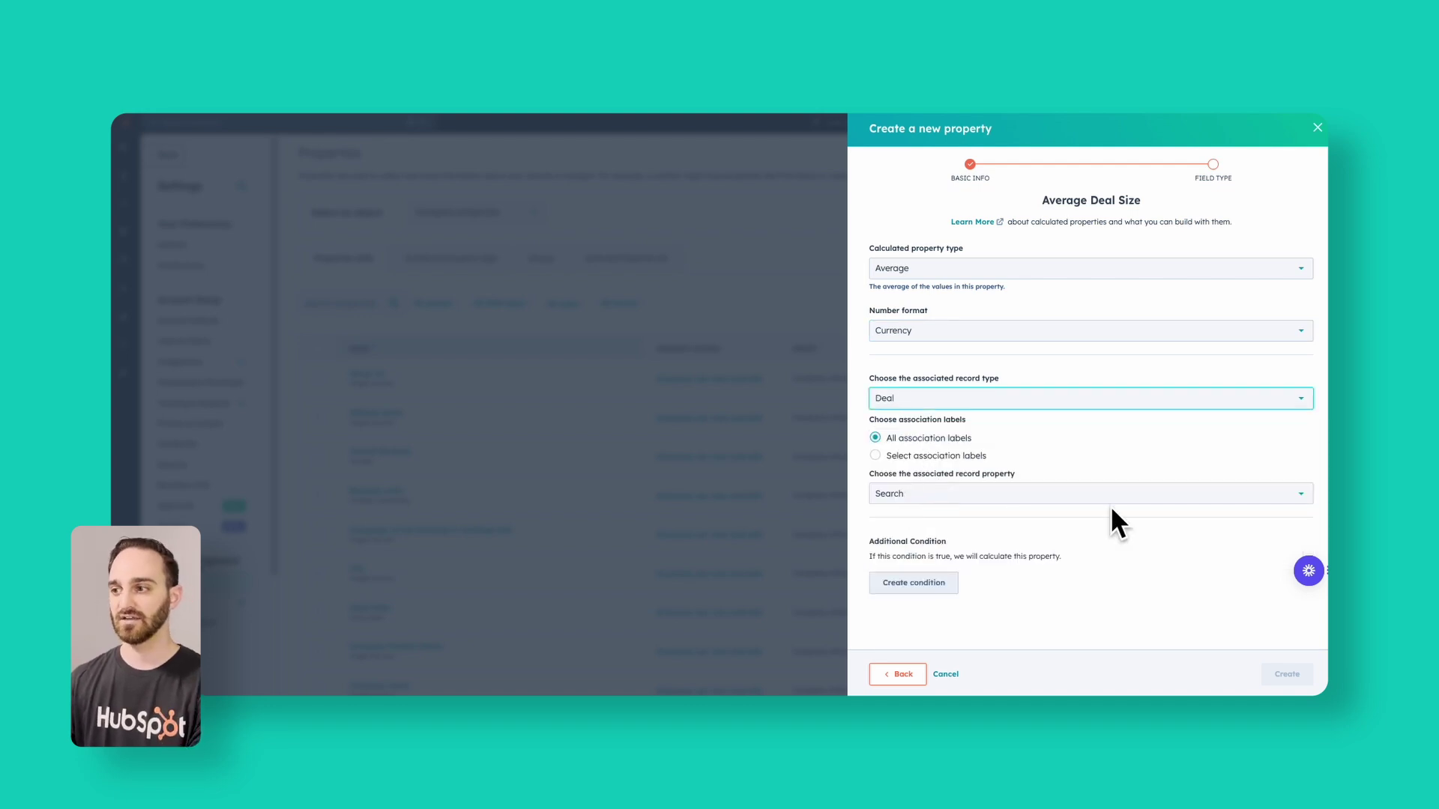
left_click(1030, 500)
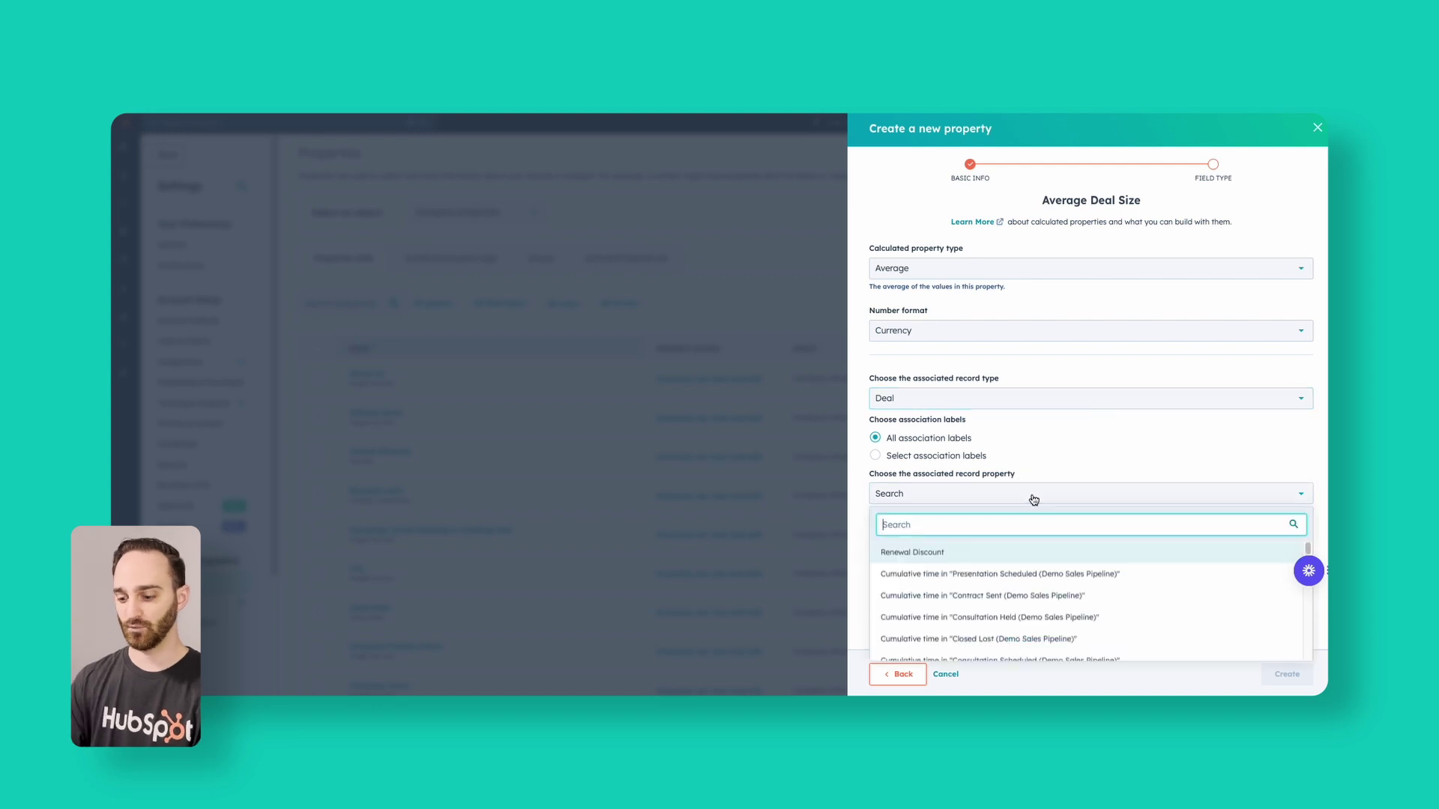
type("amount")
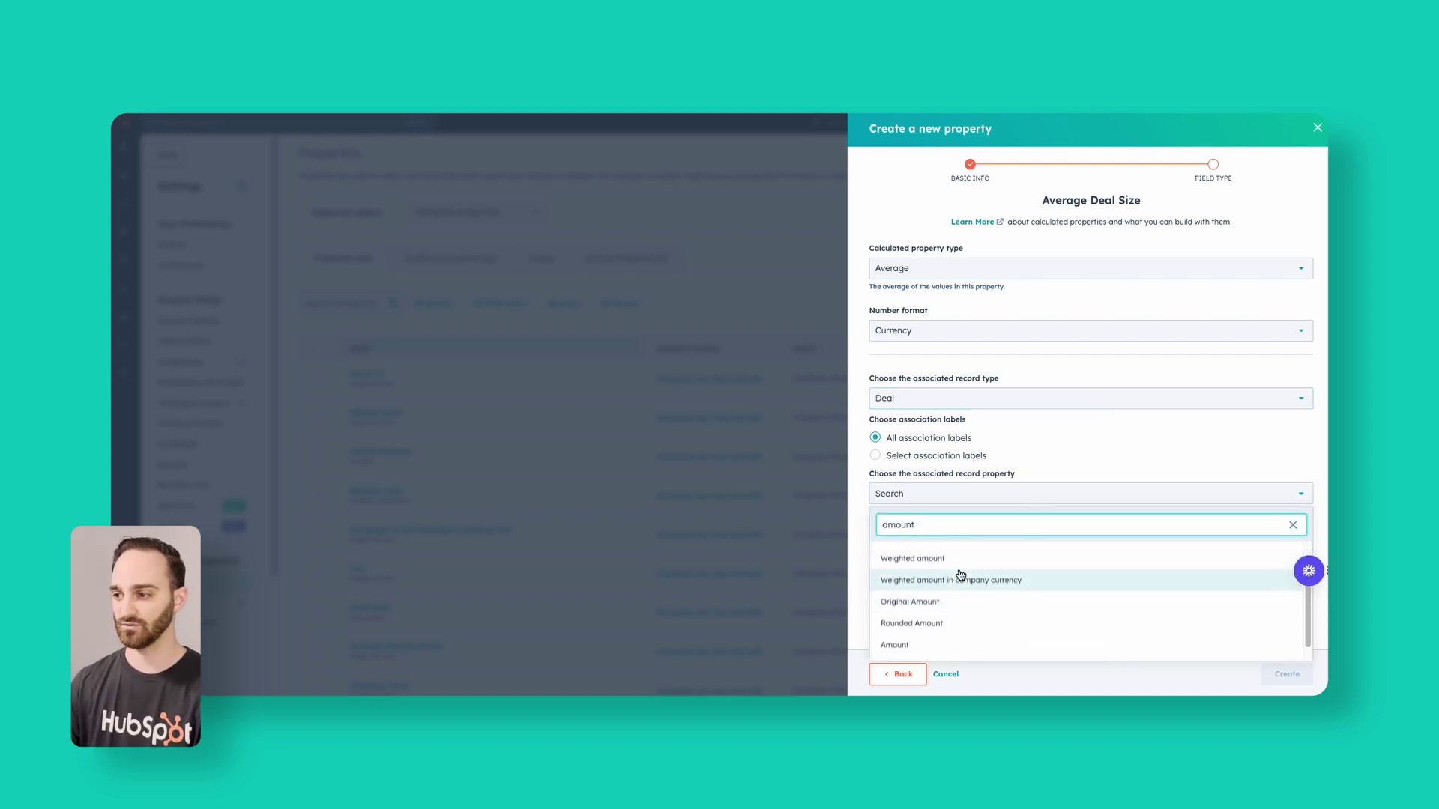
left_click(915, 647)
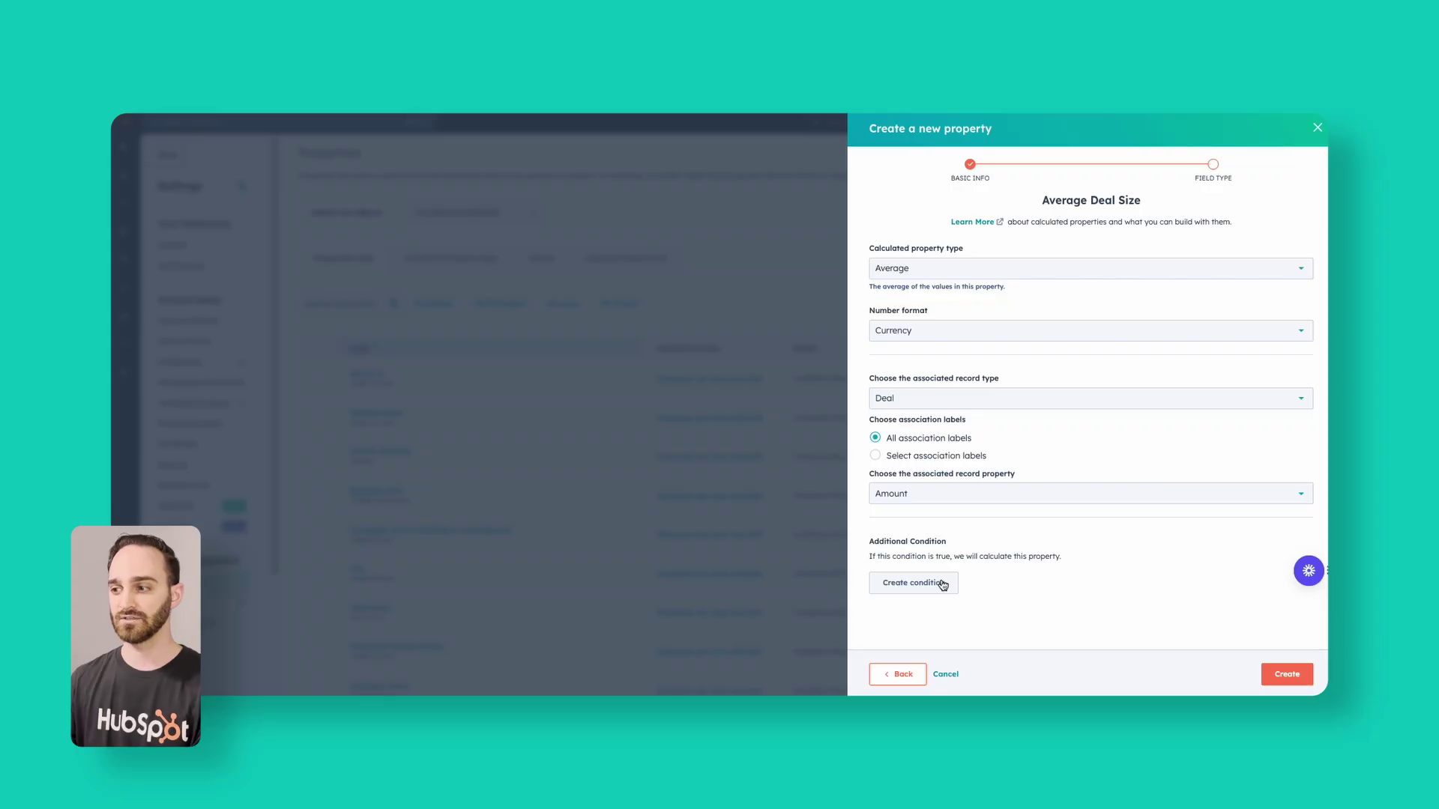
Step: Add the condition Is Closed Won (numeric) == Constant 1 to the calculation
left_click(939, 583)
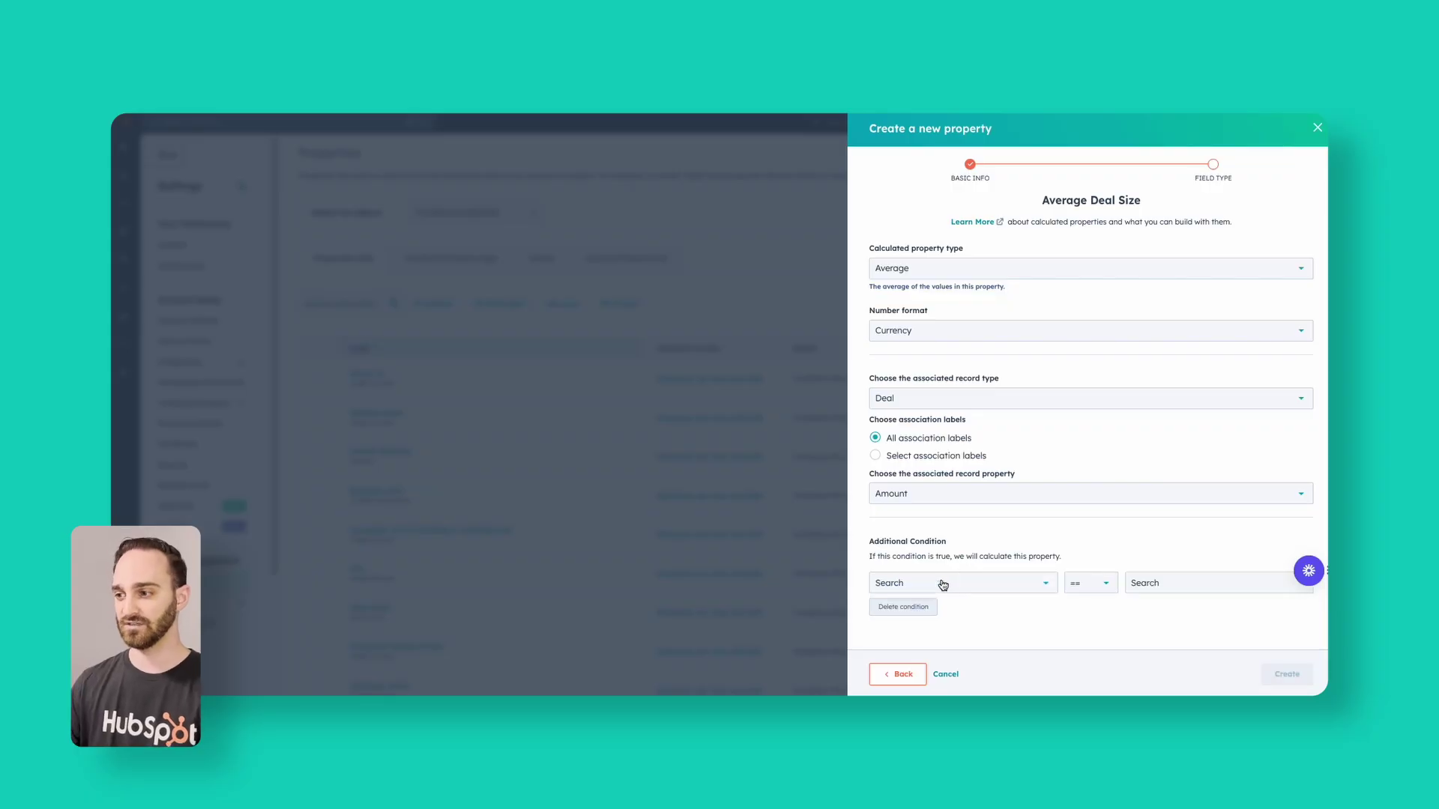
left_click(942, 583)
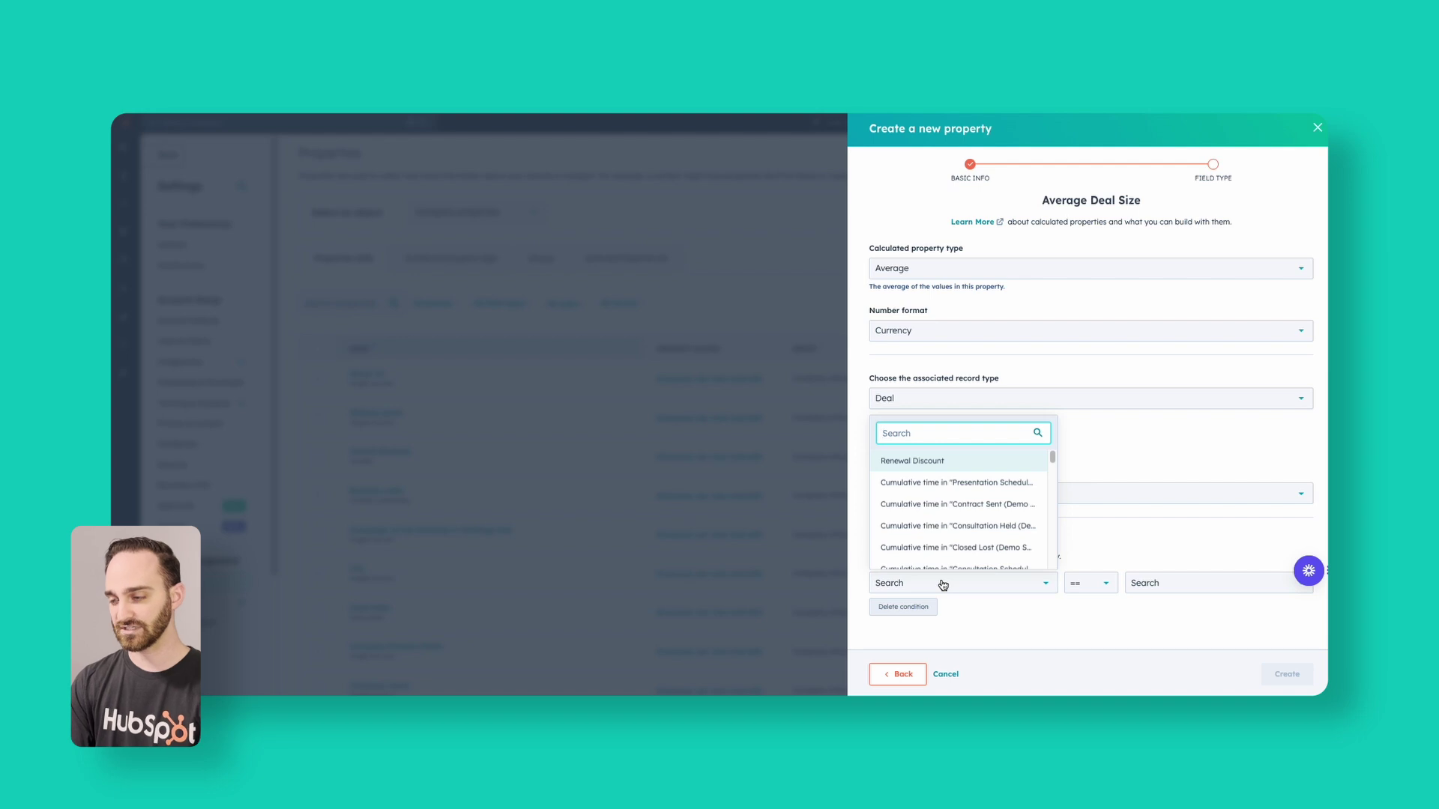
type("closed won")
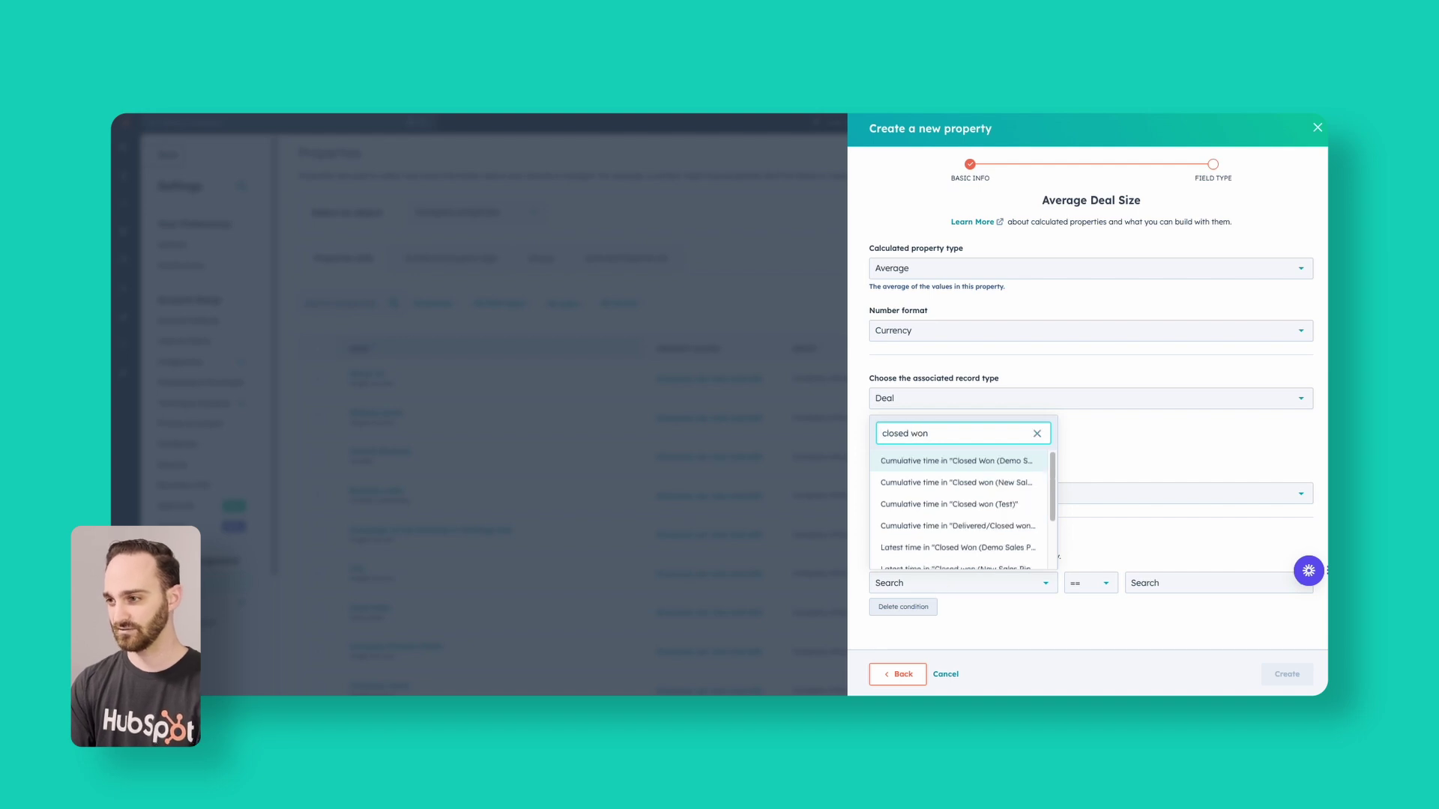
scroll(946, 517, "down", 3)
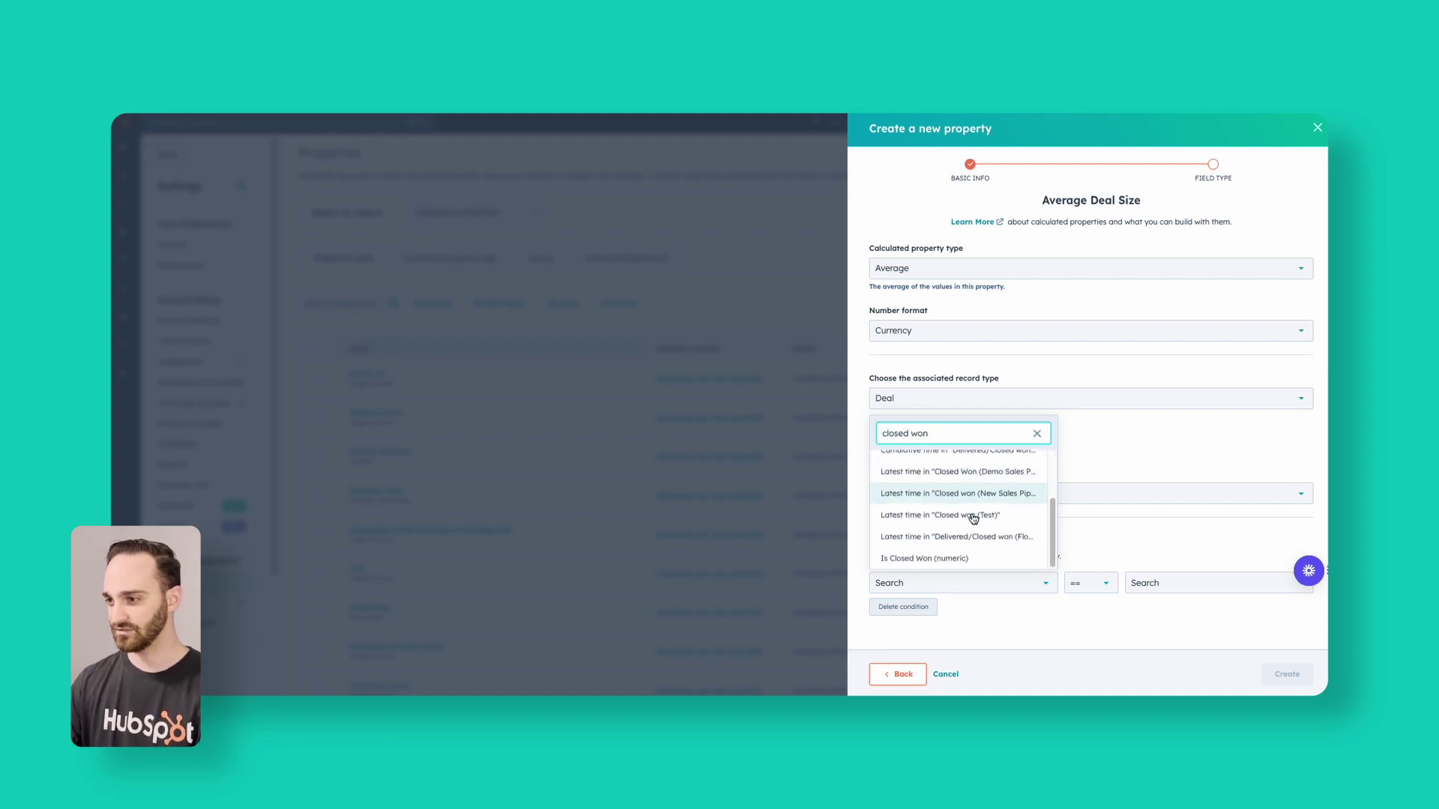
left_click(940, 559)
left_click(1182, 588)
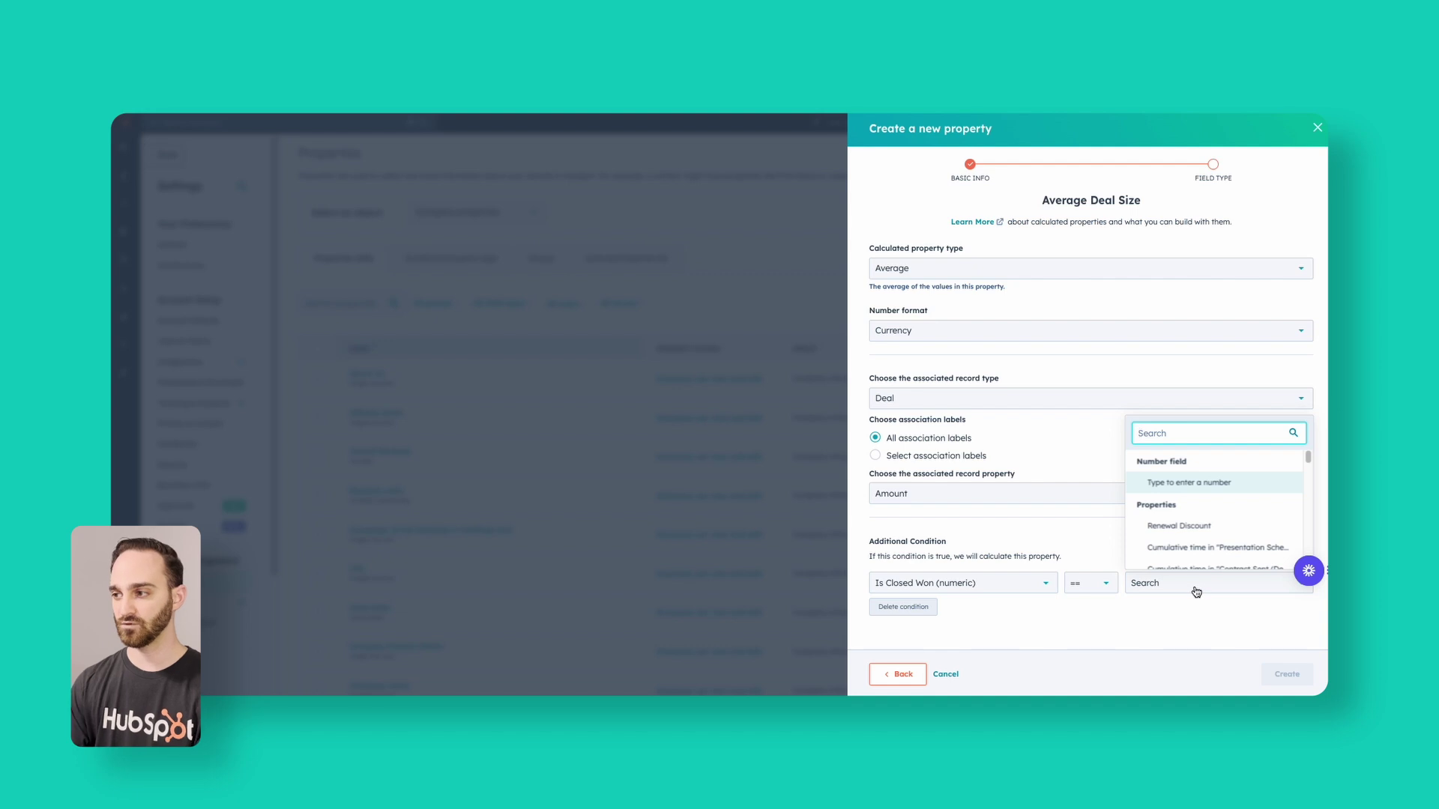
left_click(1210, 483)
left_click(1163, 587)
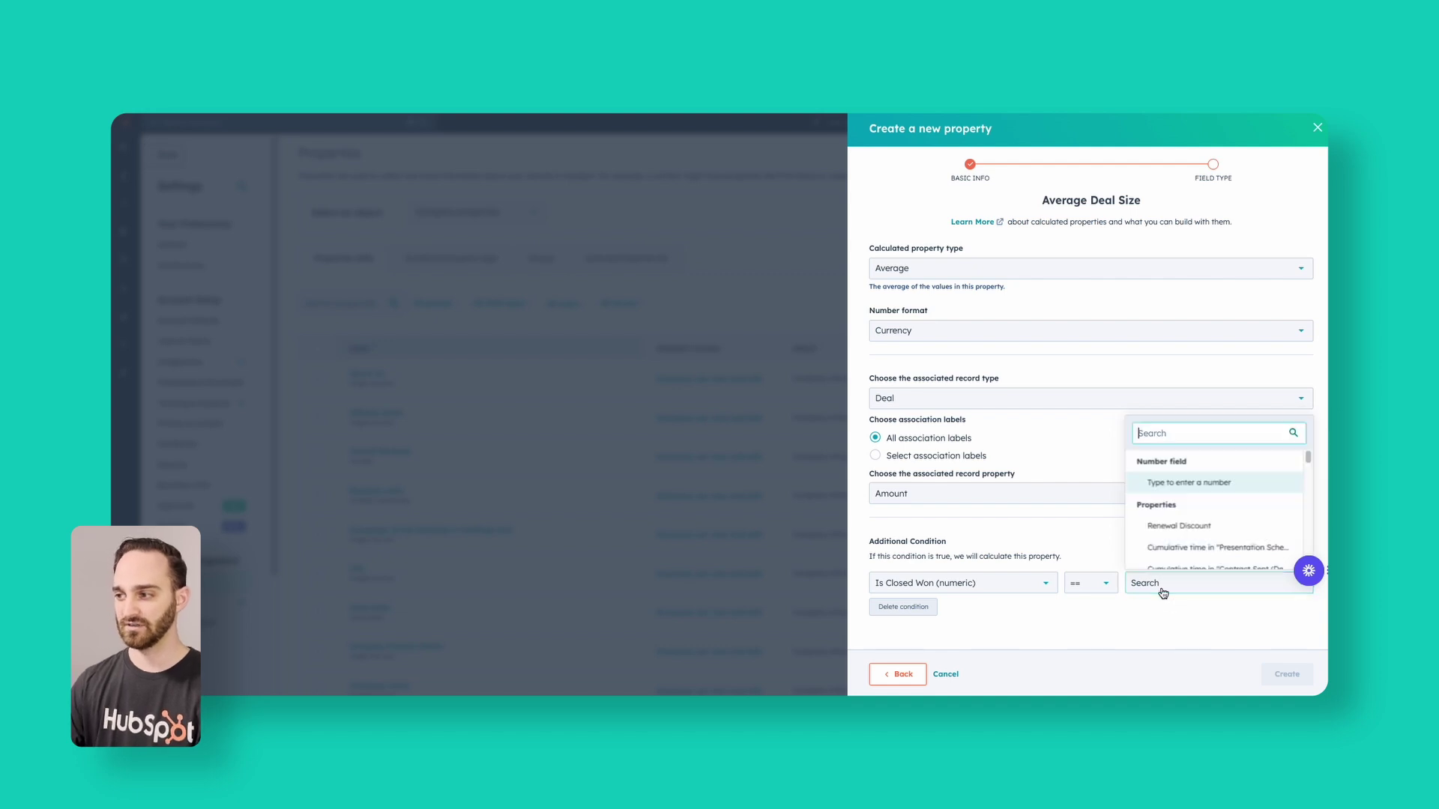
type("1")
key("Return")
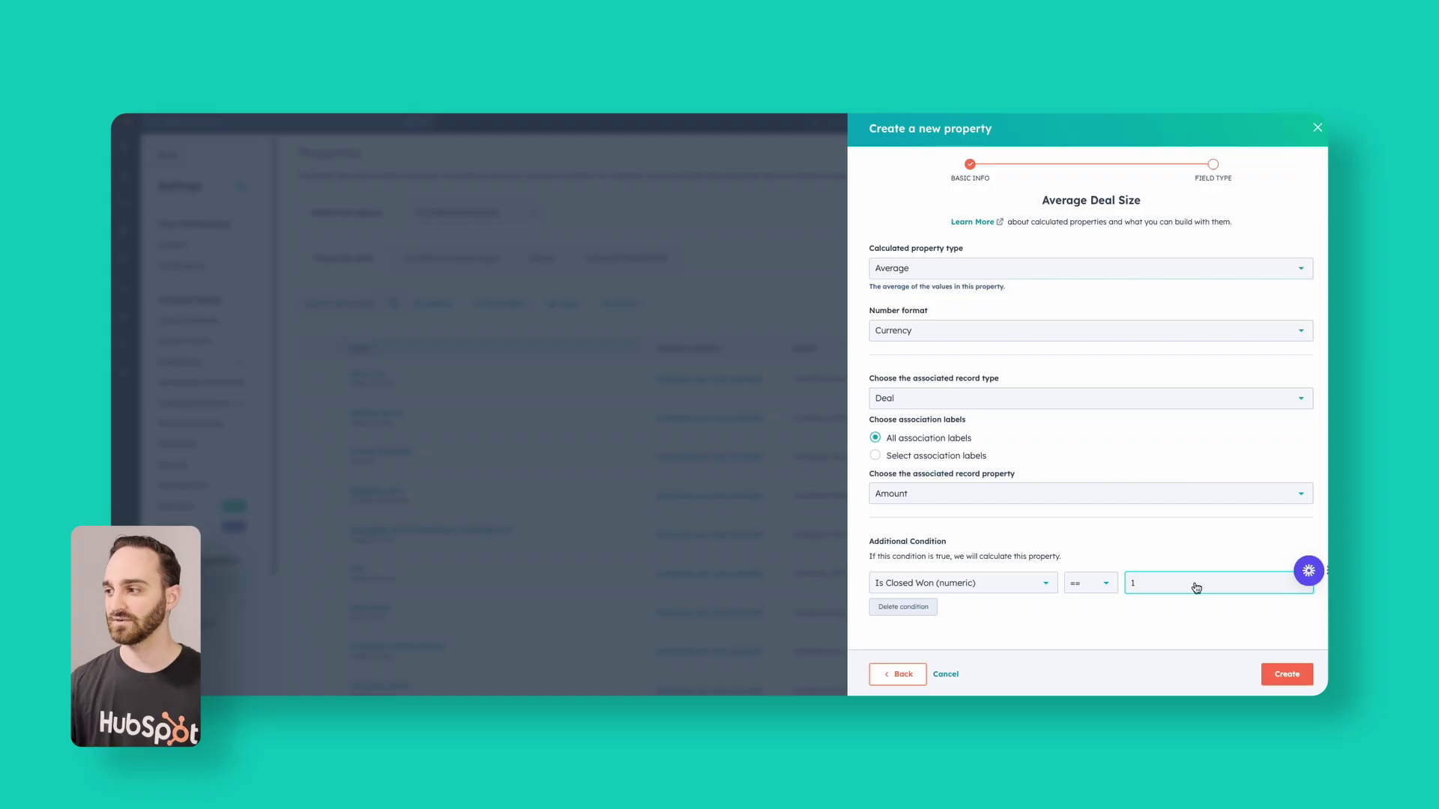
Step: Save the Average Deal Size property with Create
left_click(1265, 677)
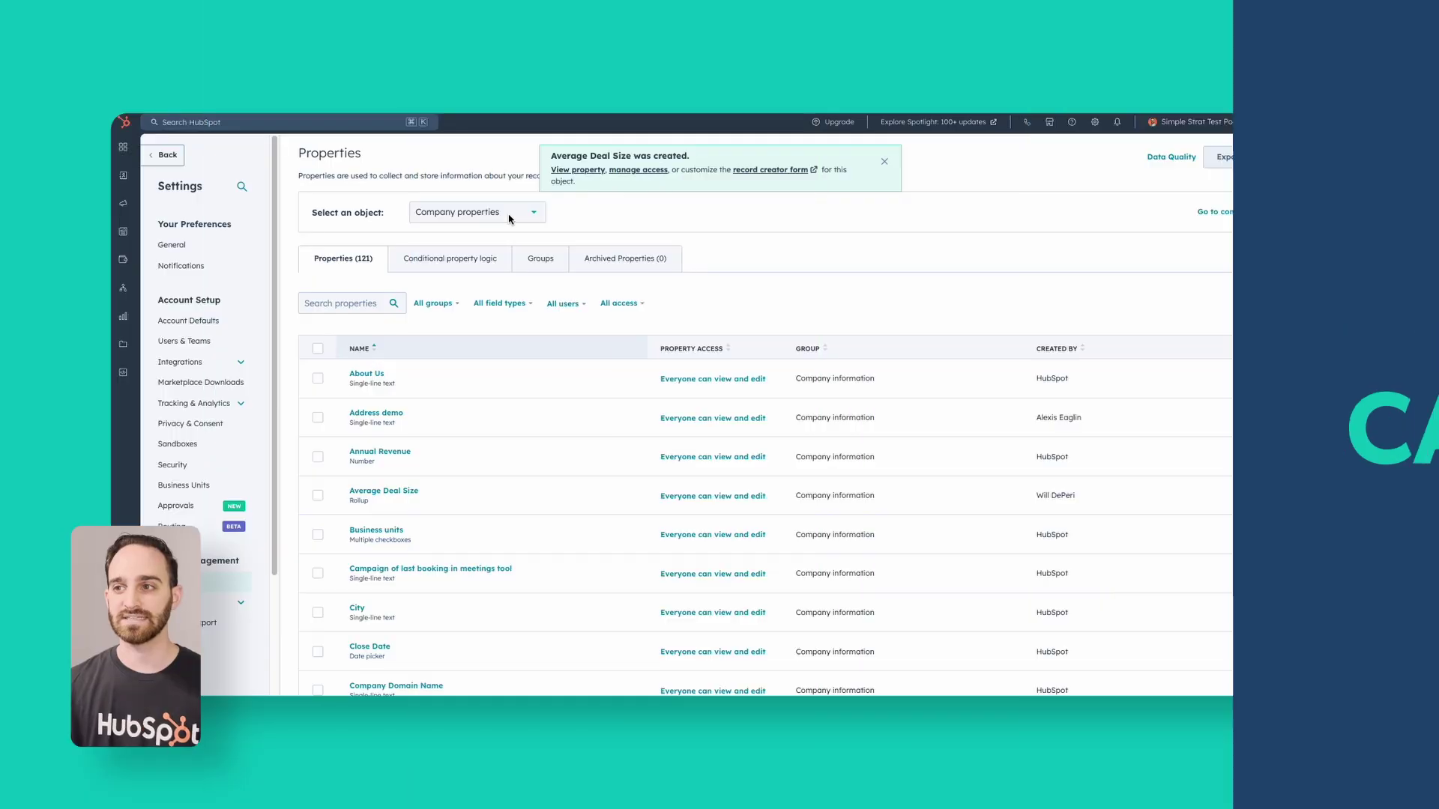
Step: List Deal properties created by a single user only
left_click(464, 212)
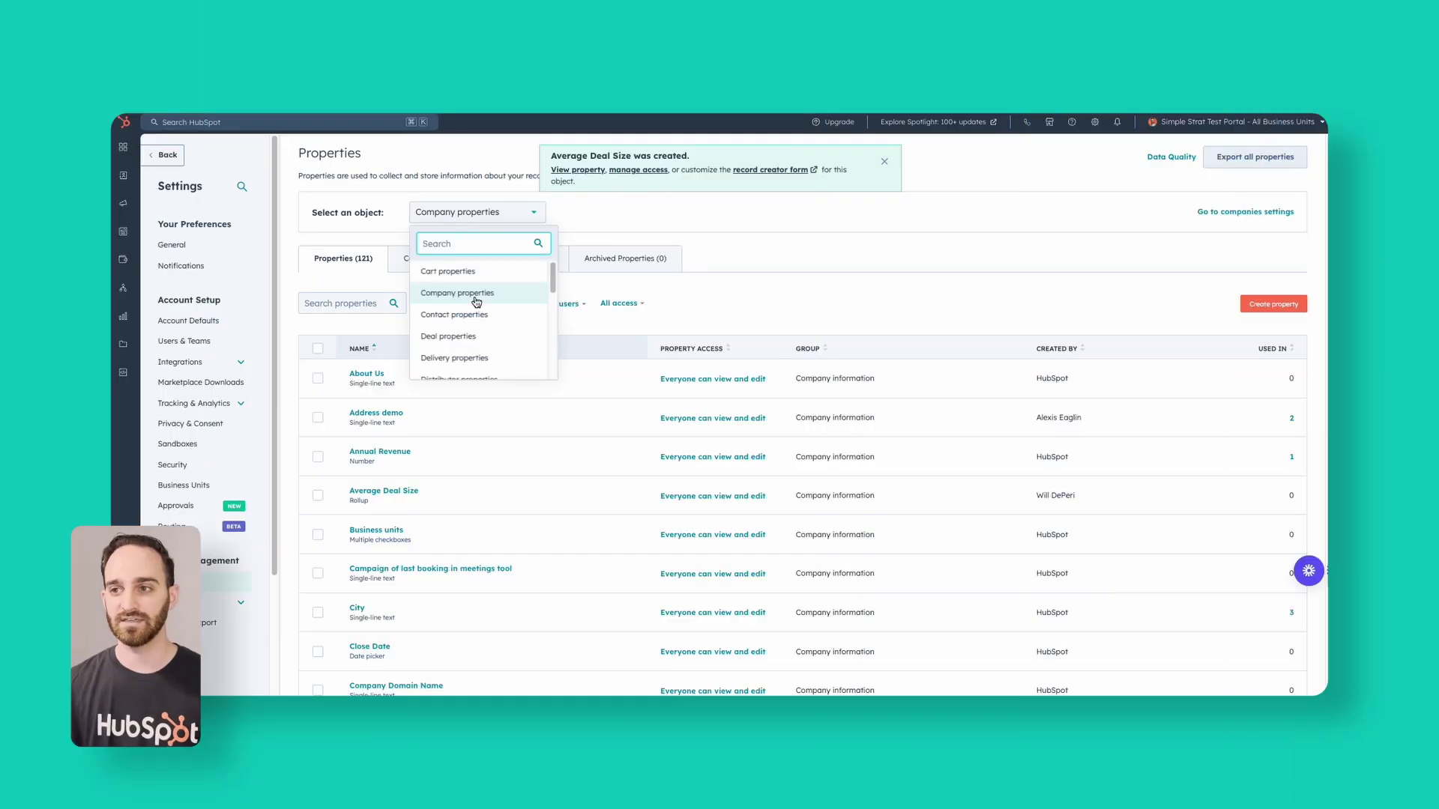
left_click(457, 335)
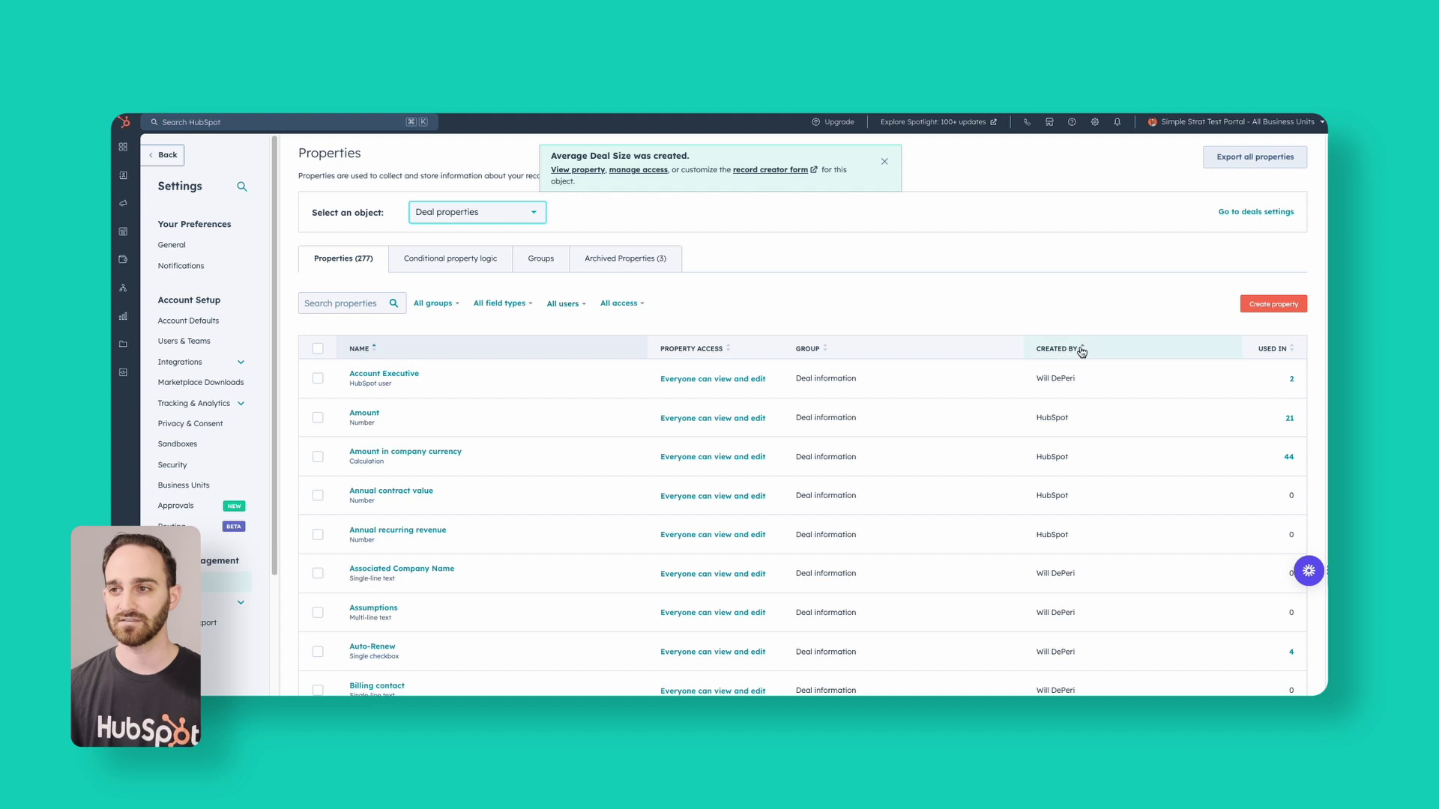
left_click(569, 303)
left_click(541, 398)
Step: Filter the list to Calculation field types and open Commission (basic) for editing
left_click(485, 305)
scroll(512, 402, "down", 1)
scroll(512, 403, "down", 5)
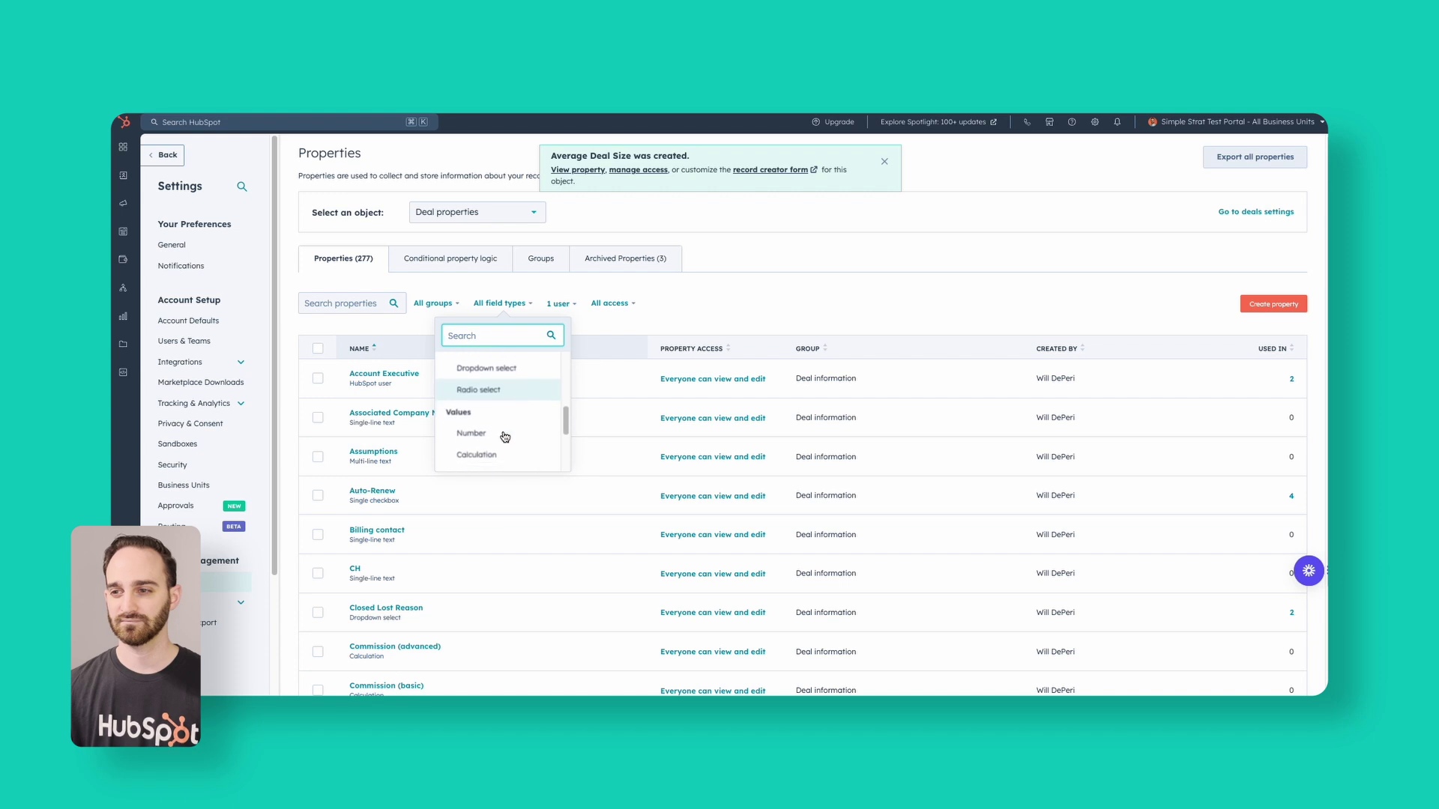
left_click(502, 445)
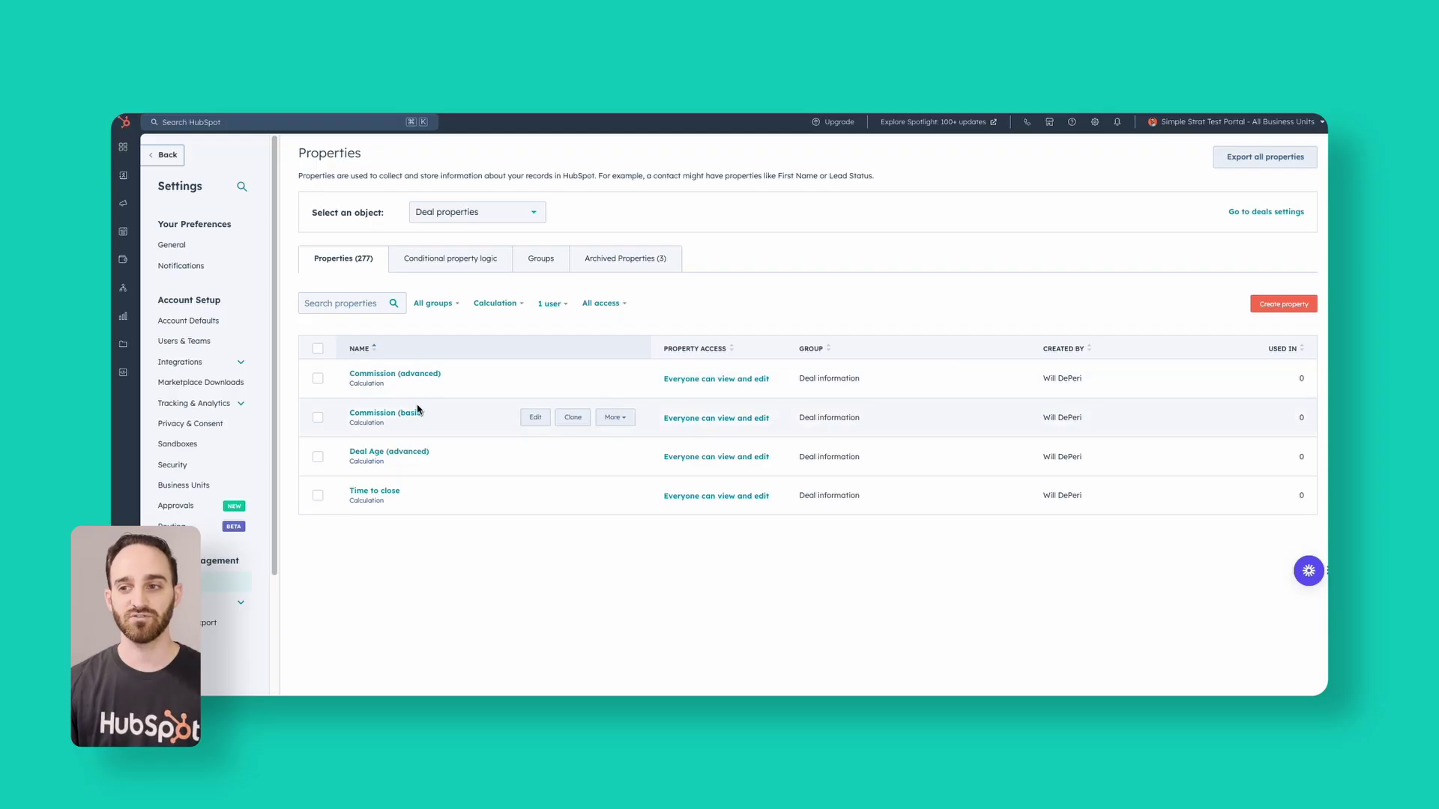
left_click(409, 420)
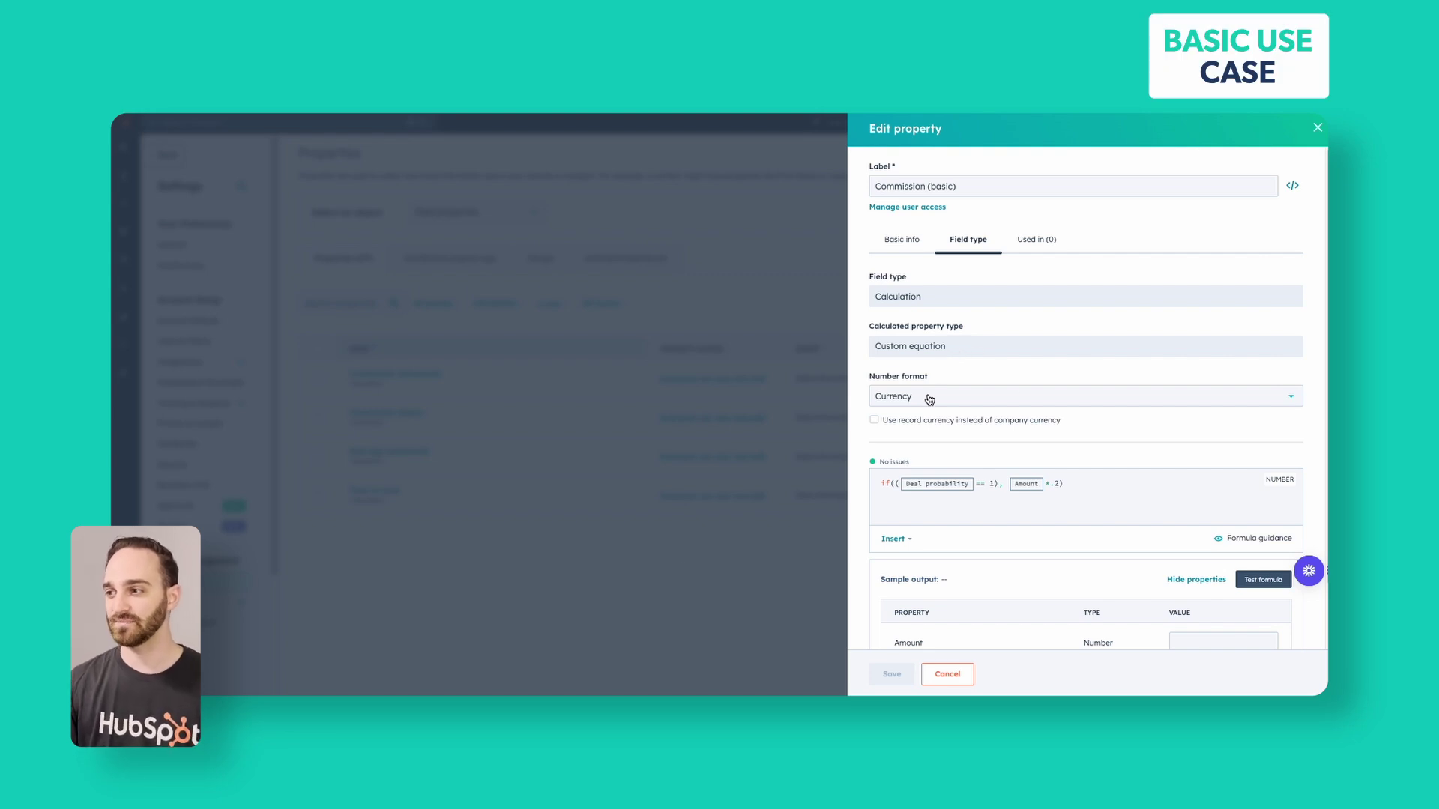
Step: Enter sample Amount 100 and Deal probability 100 for Commission (basic), then open Commission (advanced)
scroll(927, 398, "down", 2)
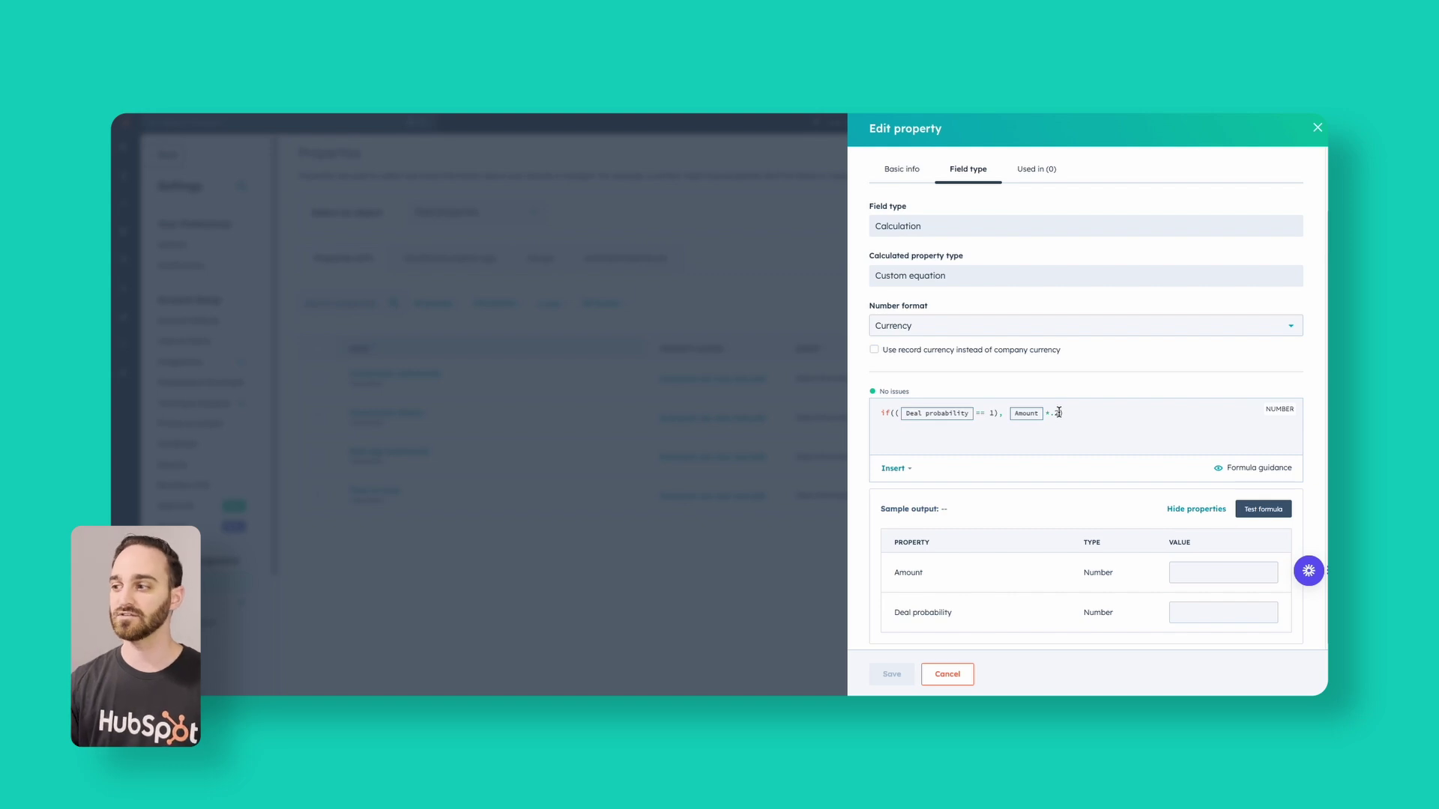
type(")")
left_click(1185, 568)
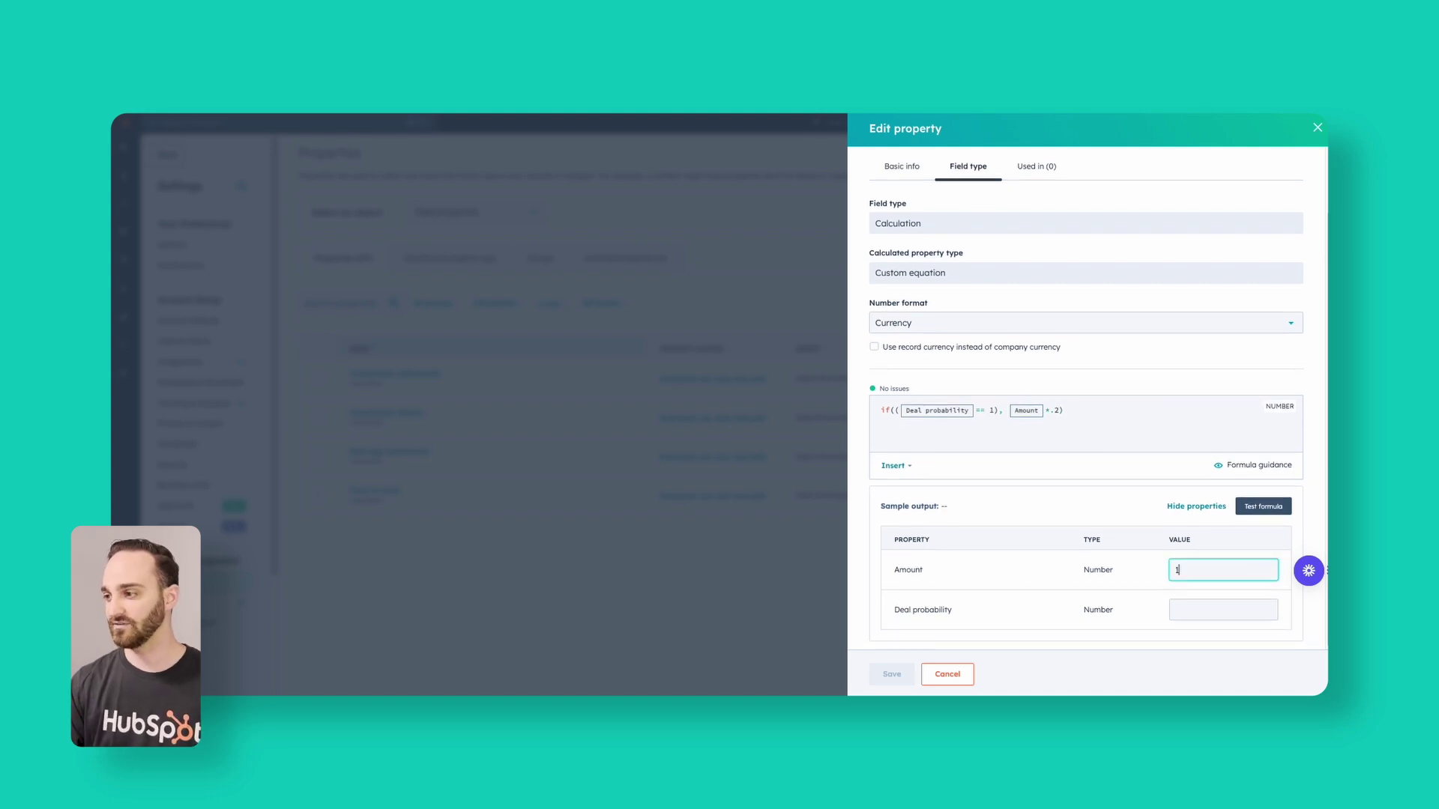
type("100")
left_click(1209, 613)
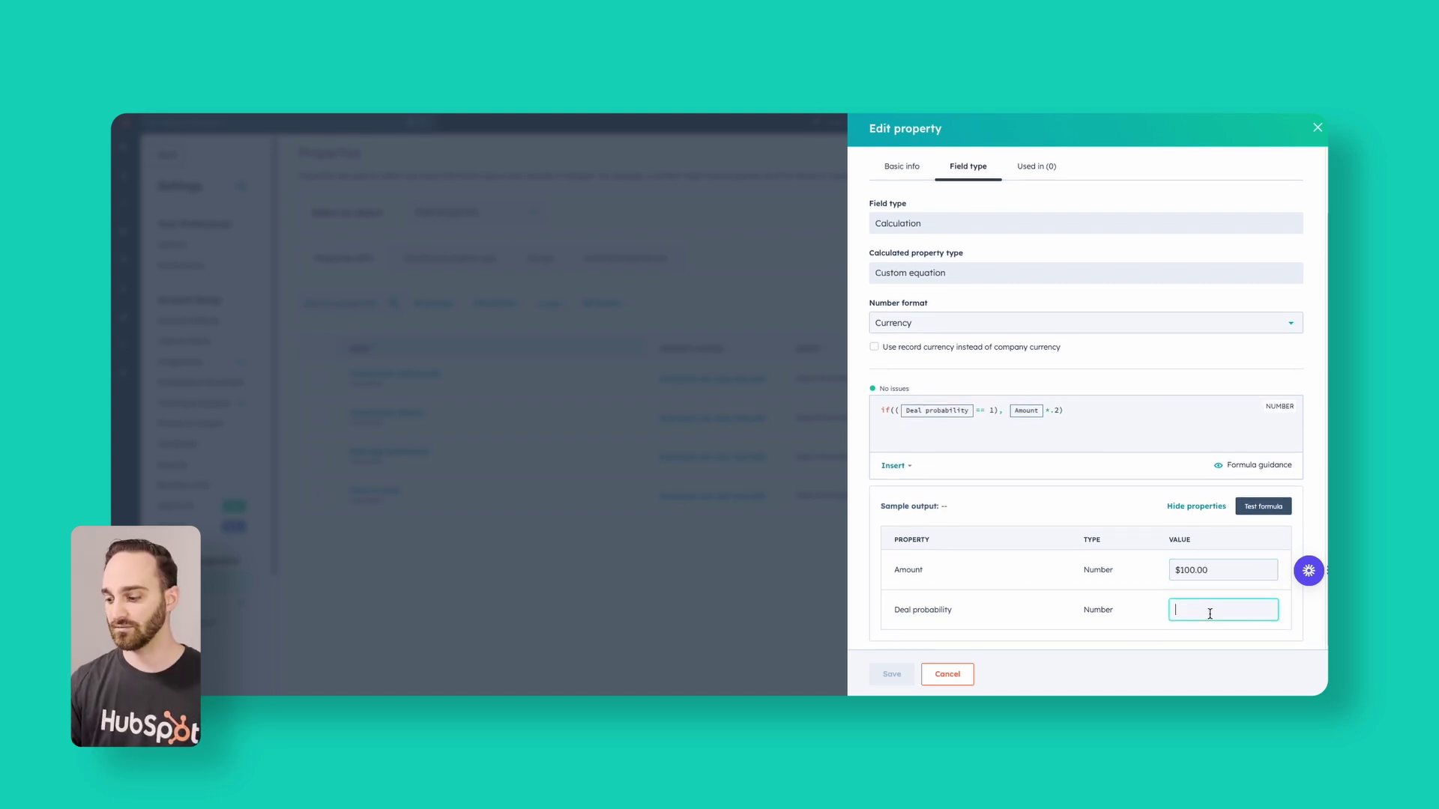
left_click(1218, 637)
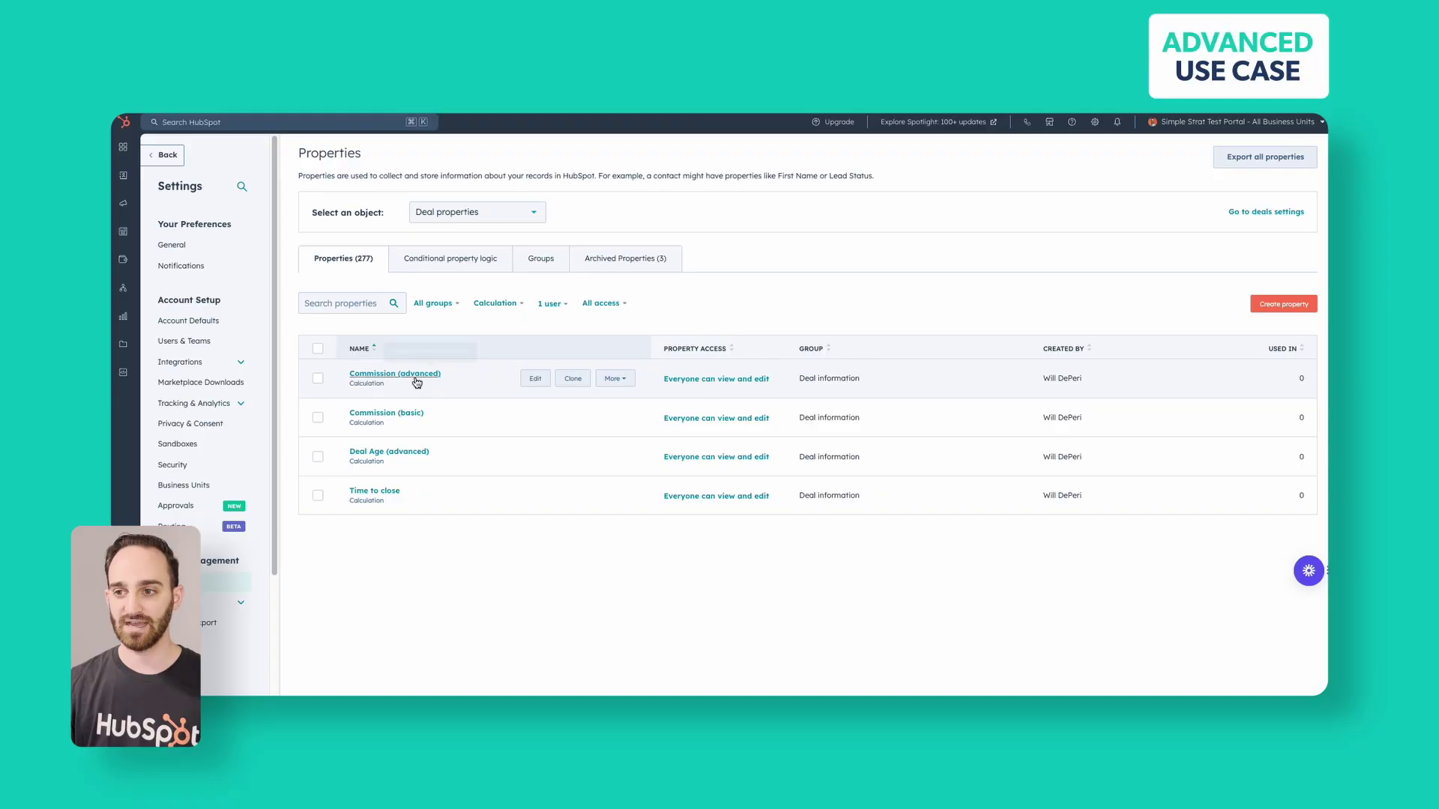
left_click(416, 383)
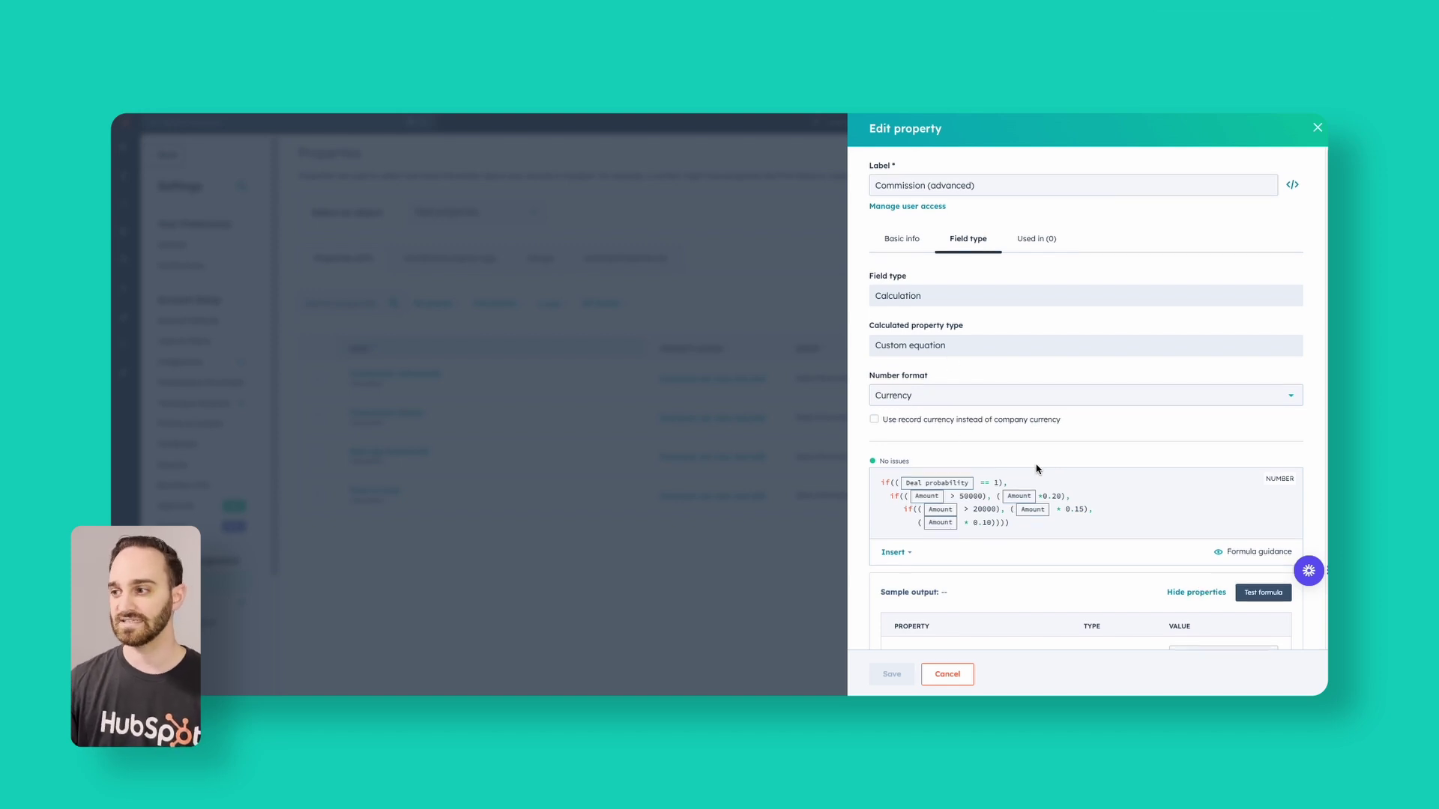
Step: Raise Chrome's page zoom two steps to 100% to read the Commission (advanced) formula
scroll(1040, 457, "down", 2)
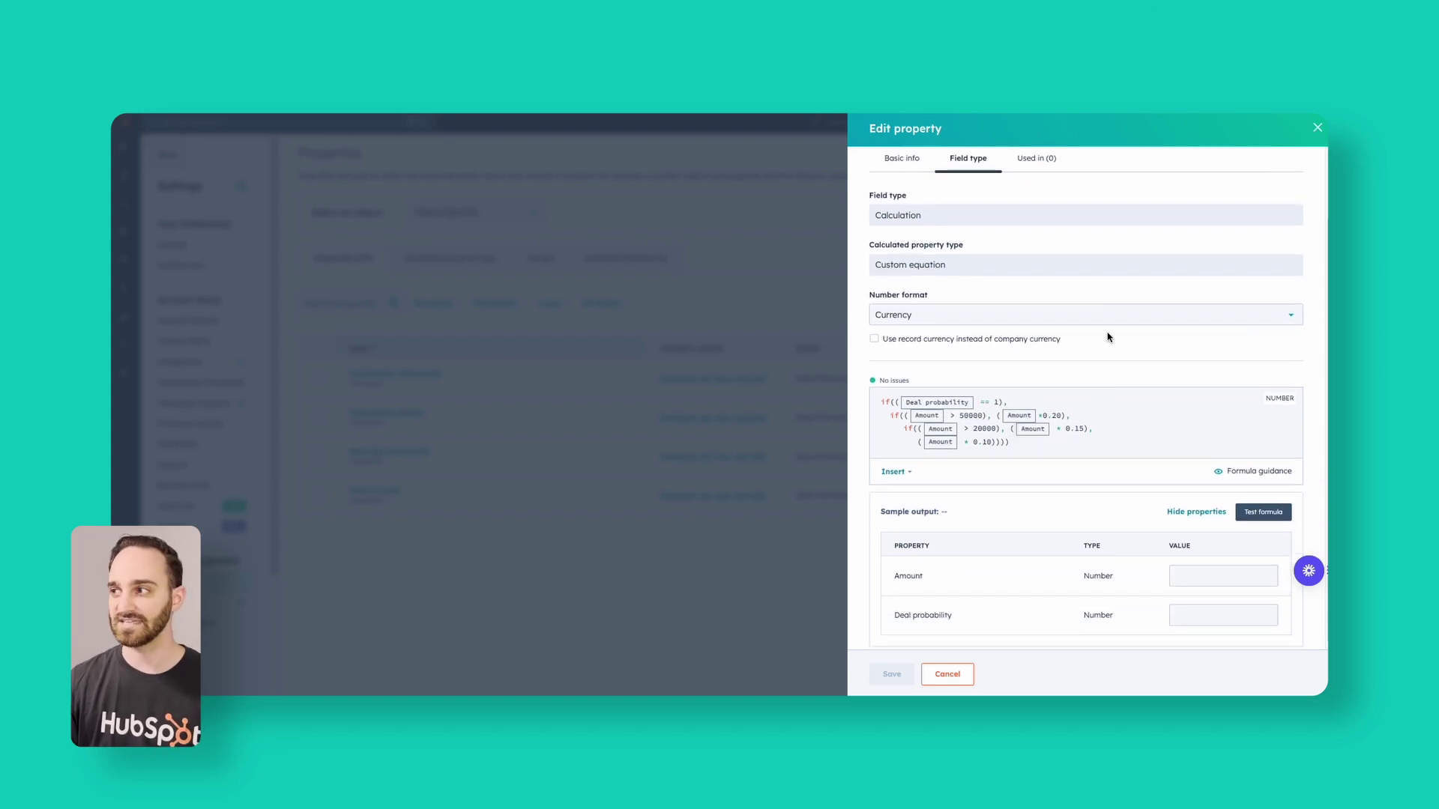
left_click(1313, 114)
left_click(1277, 352)
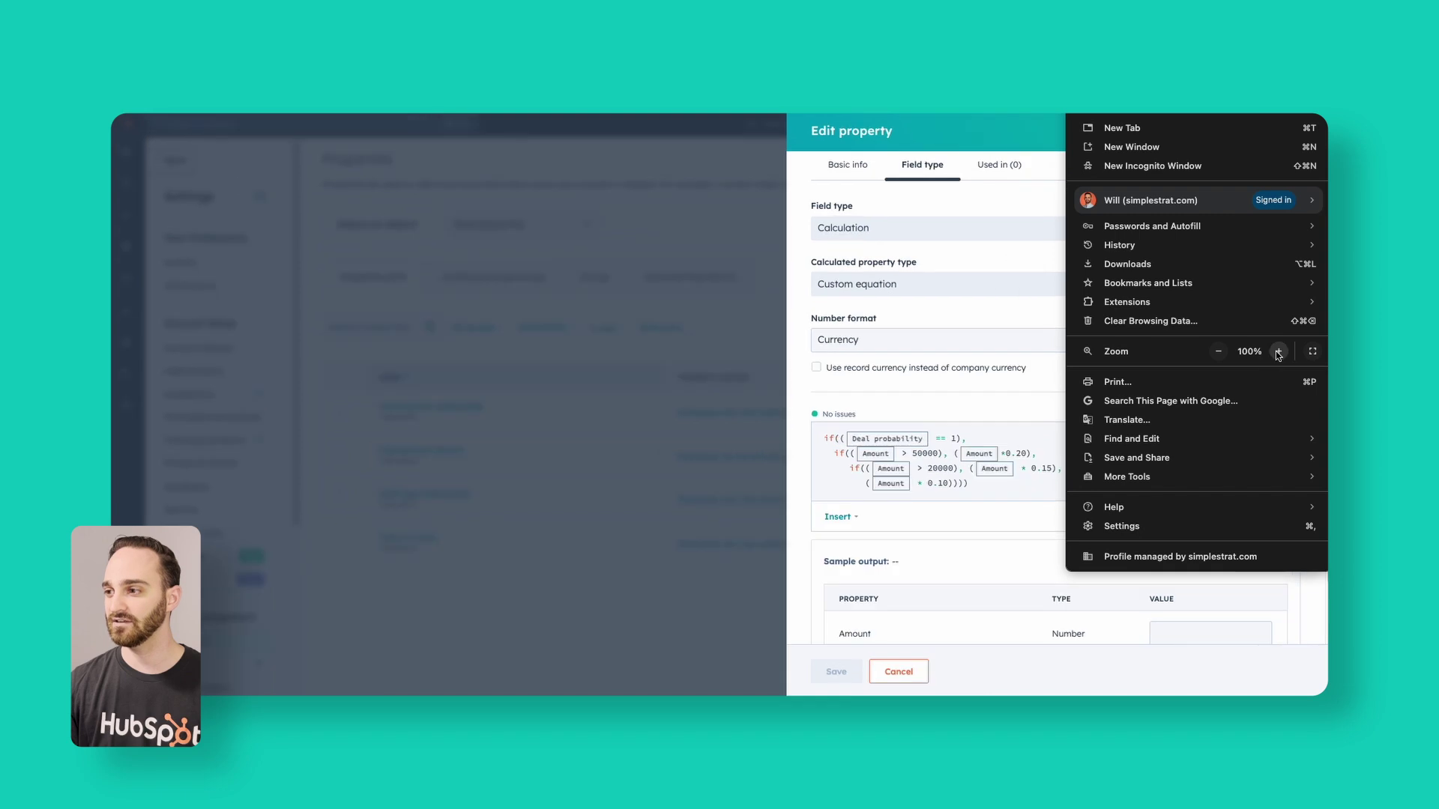
left_click(1278, 352)
left_click(1041, 431)
scroll(957, 466, "down", 2)
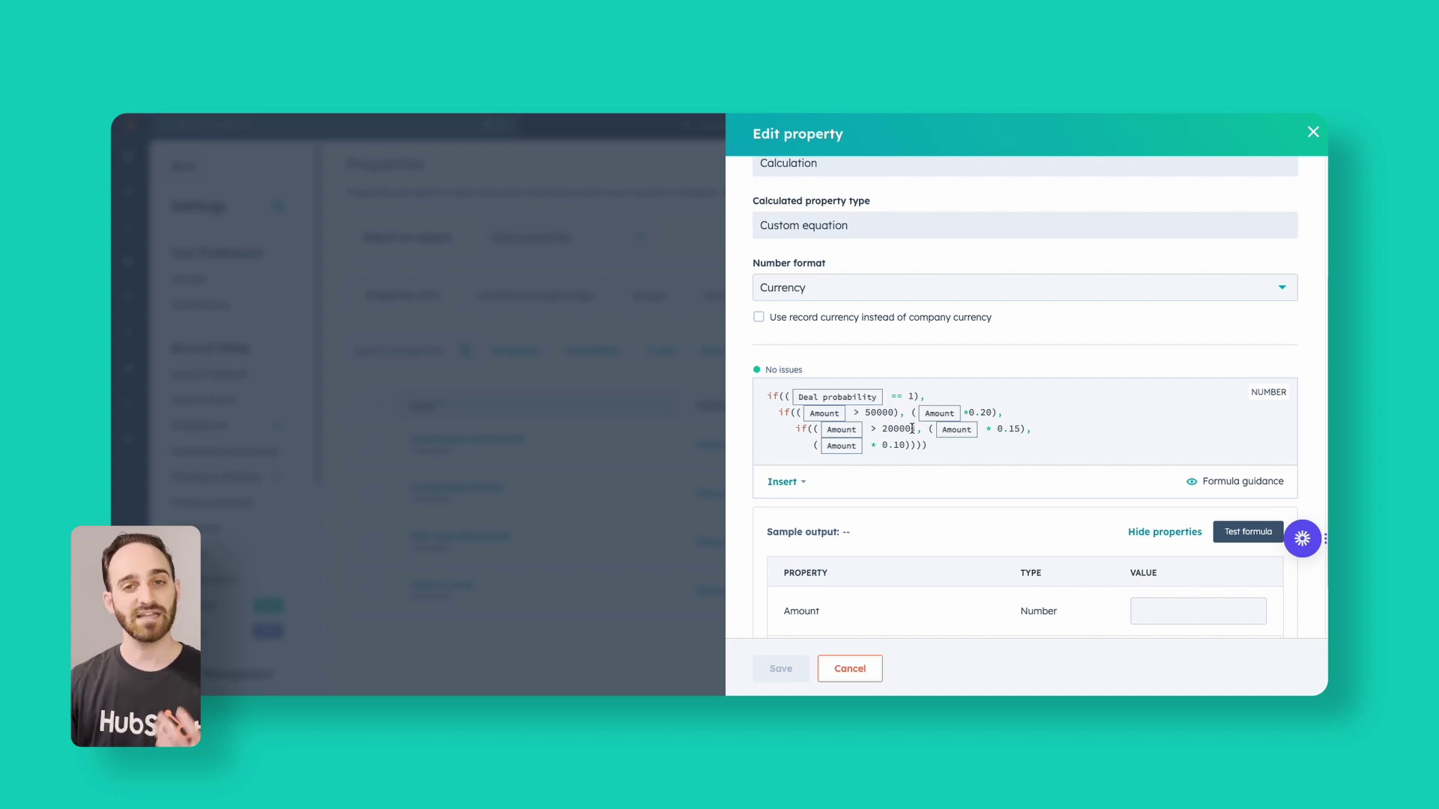
Step: Test the Commission (advanced) formula with sample Amount 100,000 and Deal probability 100
scroll(909, 448, "down", 1)
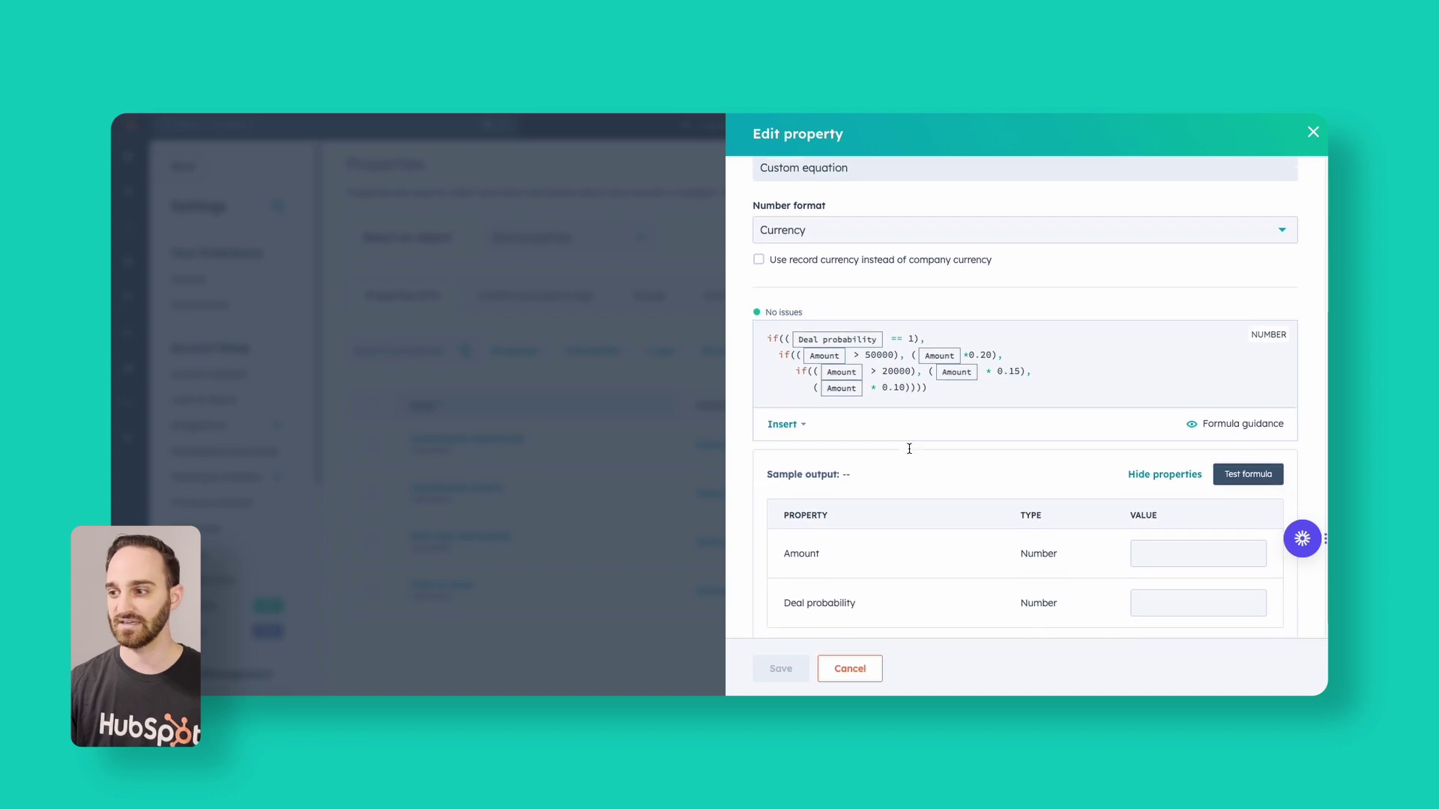
left_click(1196, 534)
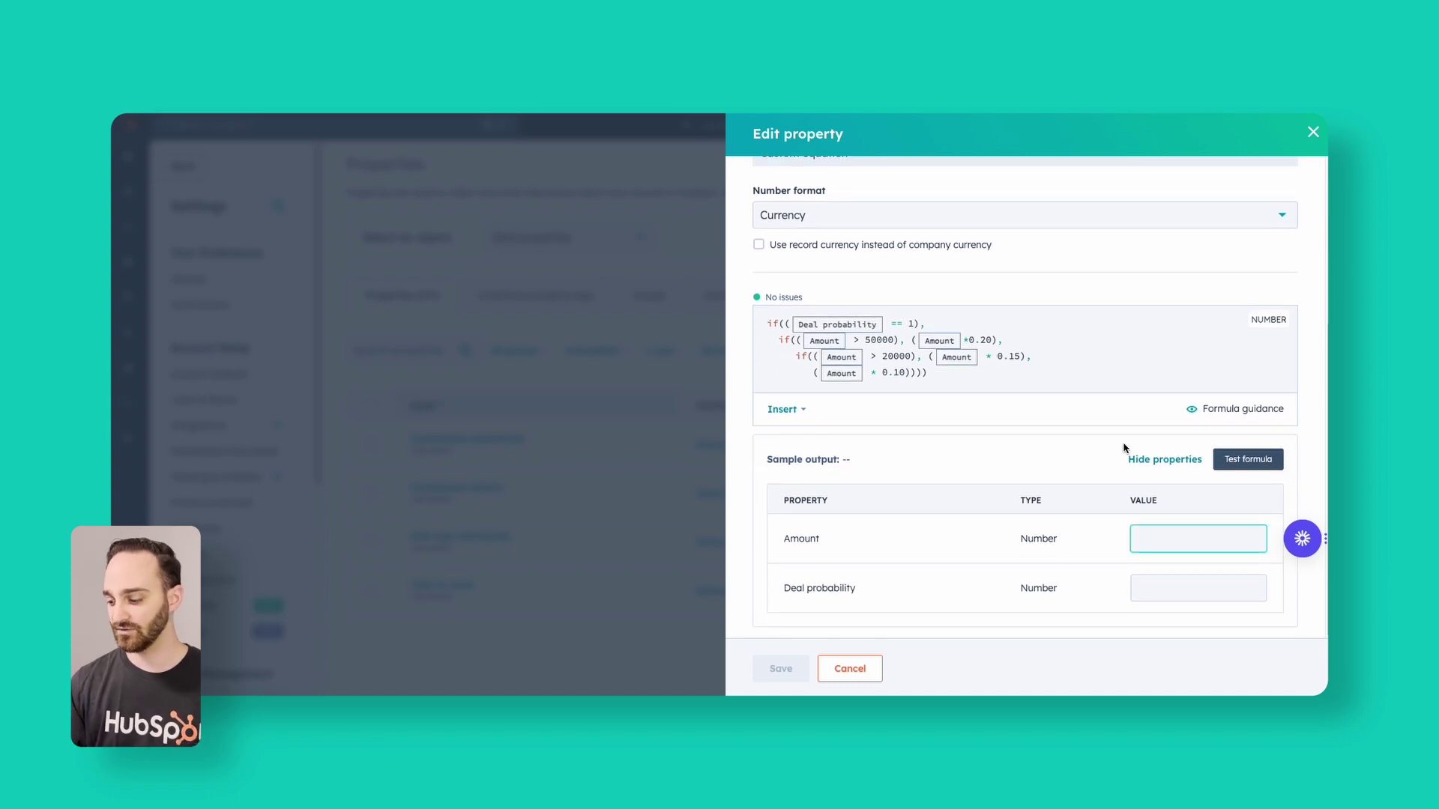
type("100,00")
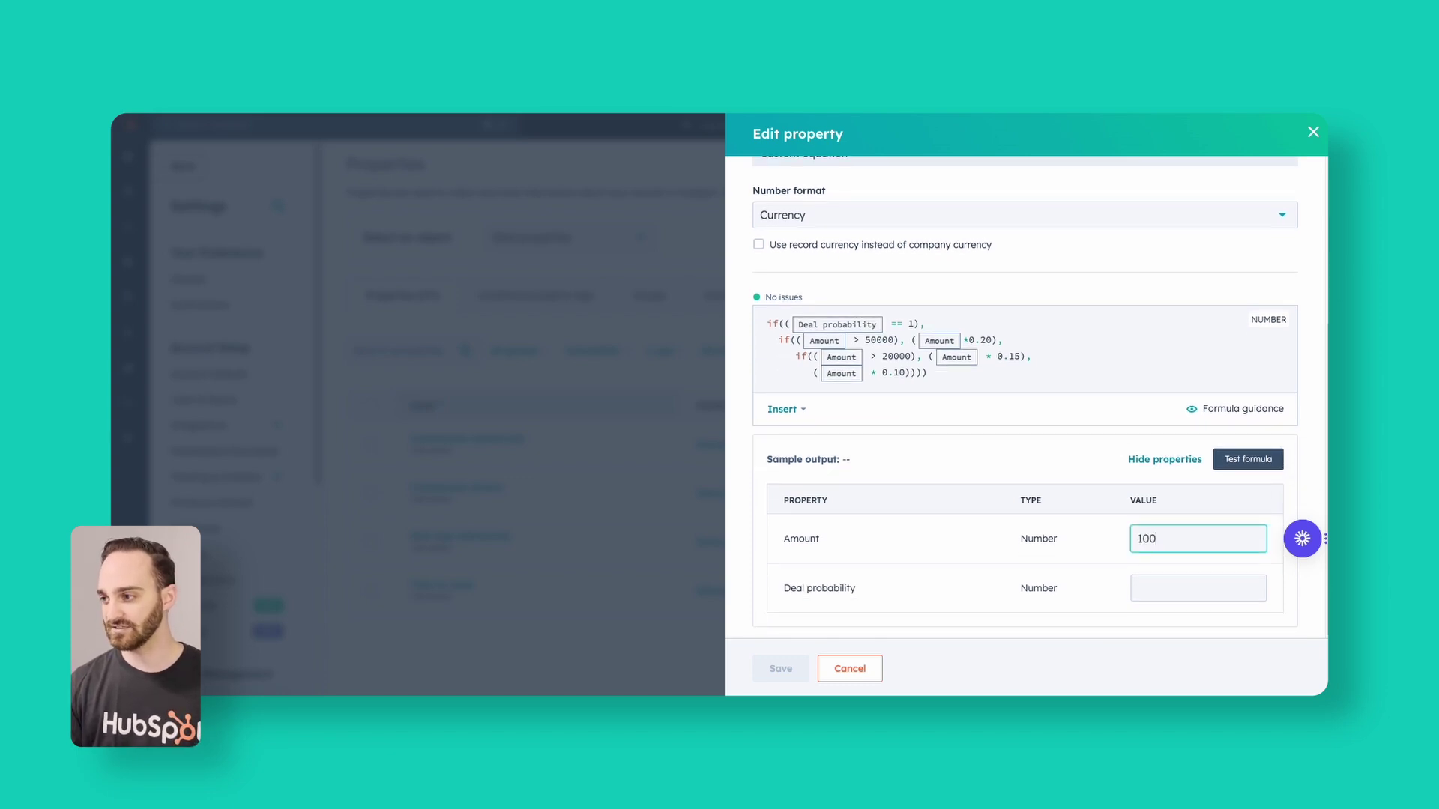
type("000")
left_click(1176, 583)
type("10000.00")
left_click(1244, 459)
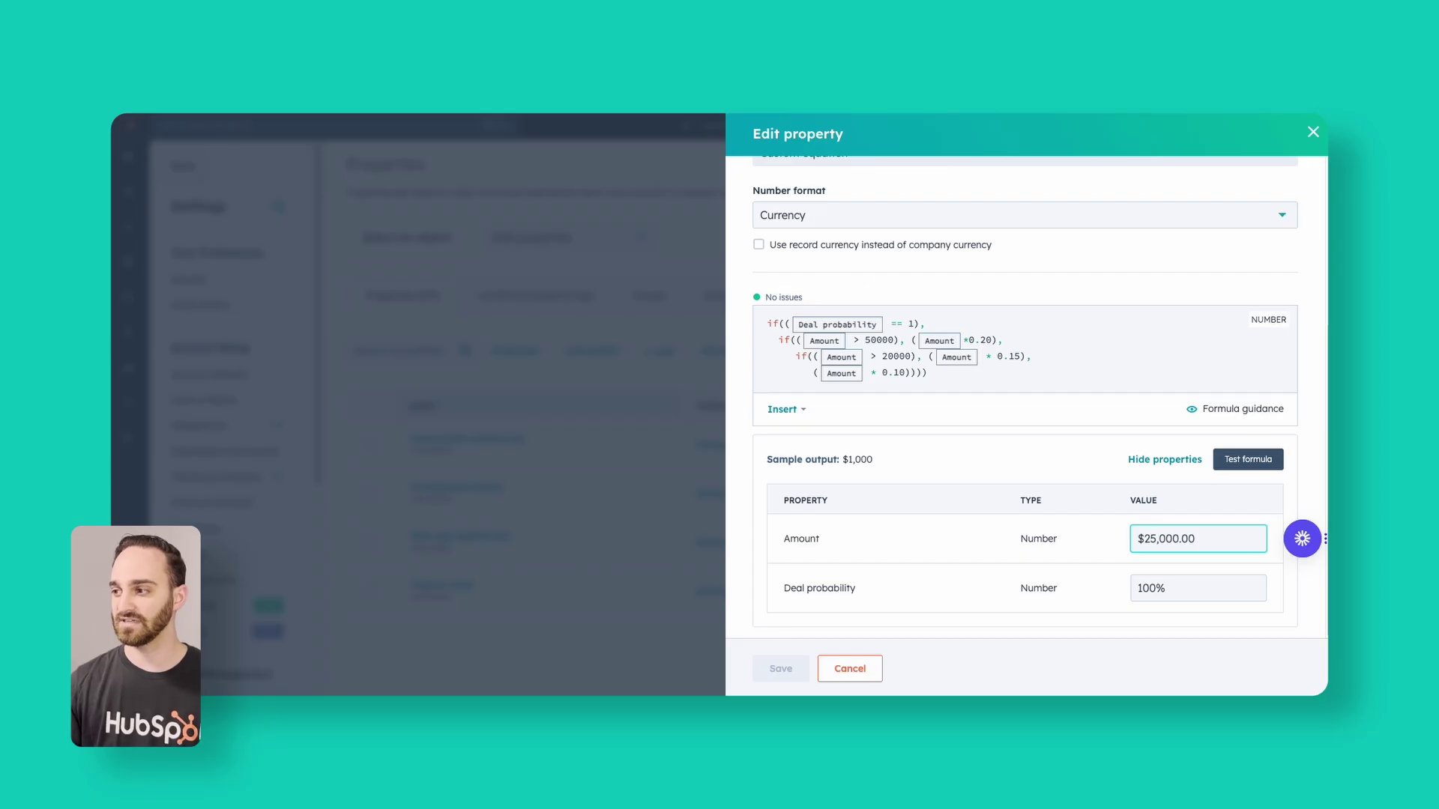
Step: Retest with Amounts of 25,000 and then 10,000, yielding a $1,000 commission
left_click(1248, 459)
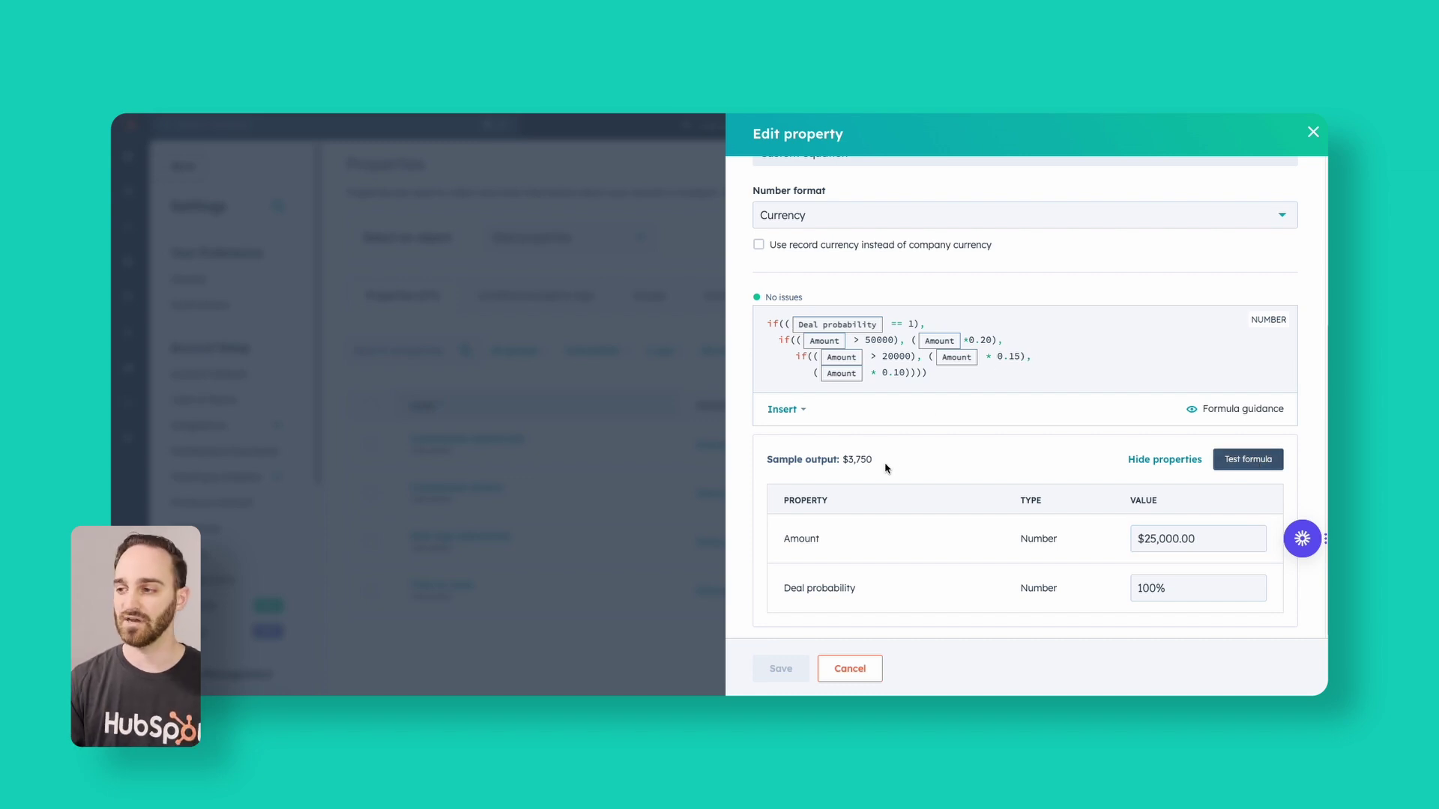
triple_click(1167, 539)
type("0")
type("10")
left_click(1232, 459)
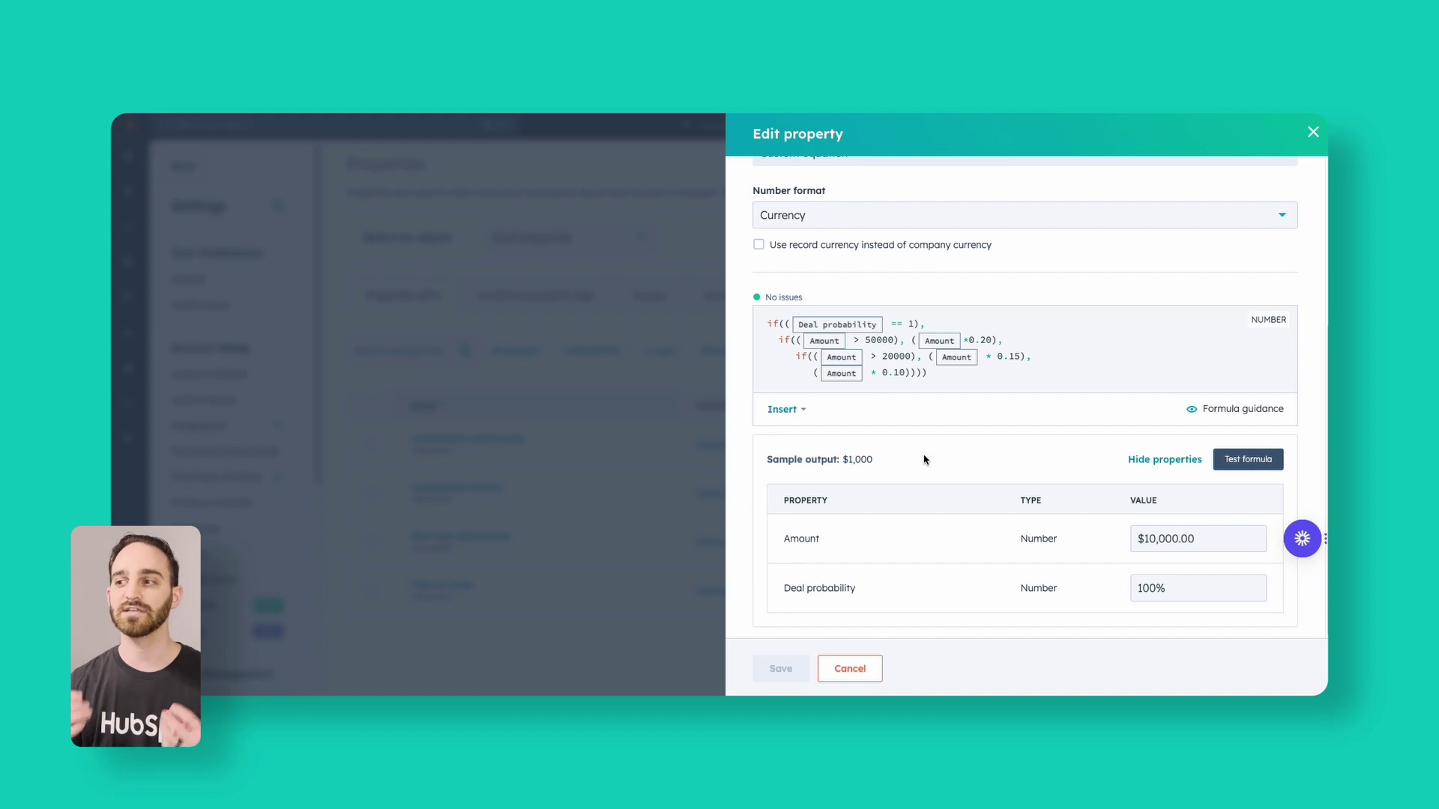